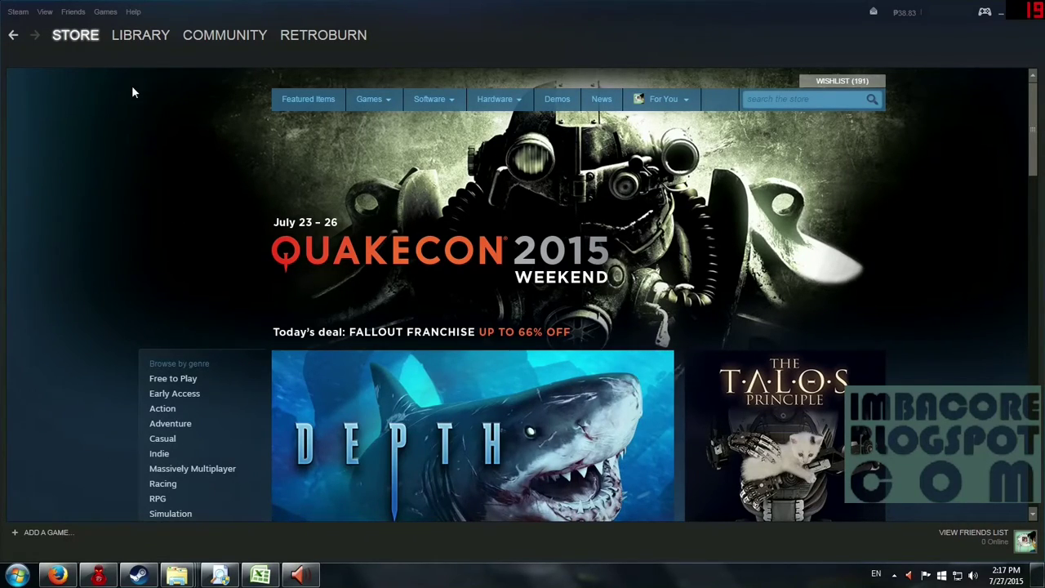
Open the game library and look through the full list of games.
left_click(145, 39)
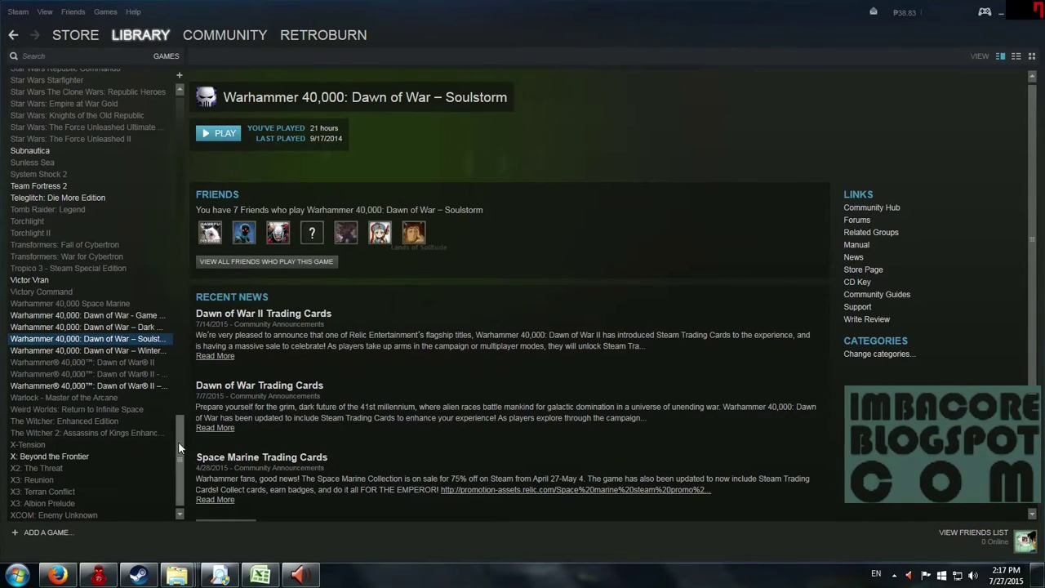
left_click_drag(180, 453, 173, 407)
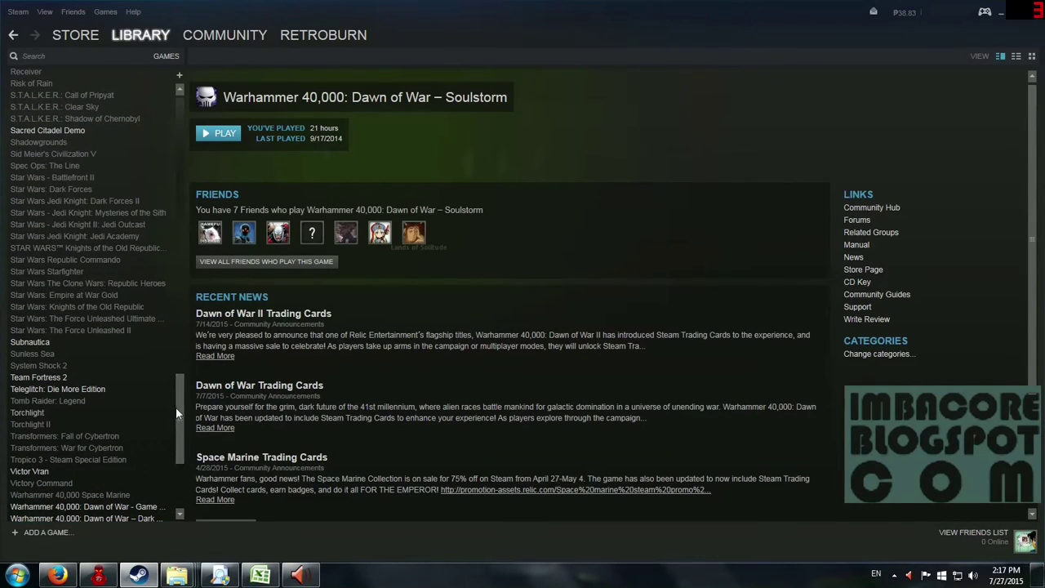
left_click_drag(181, 407, 181, 393)
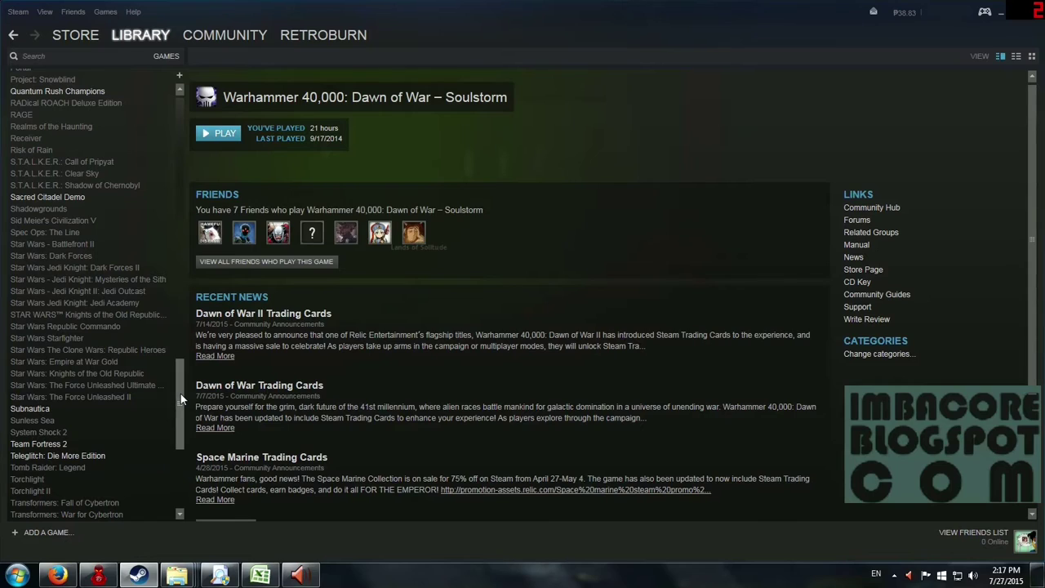
left_click_drag(181, 394, 181, 377)
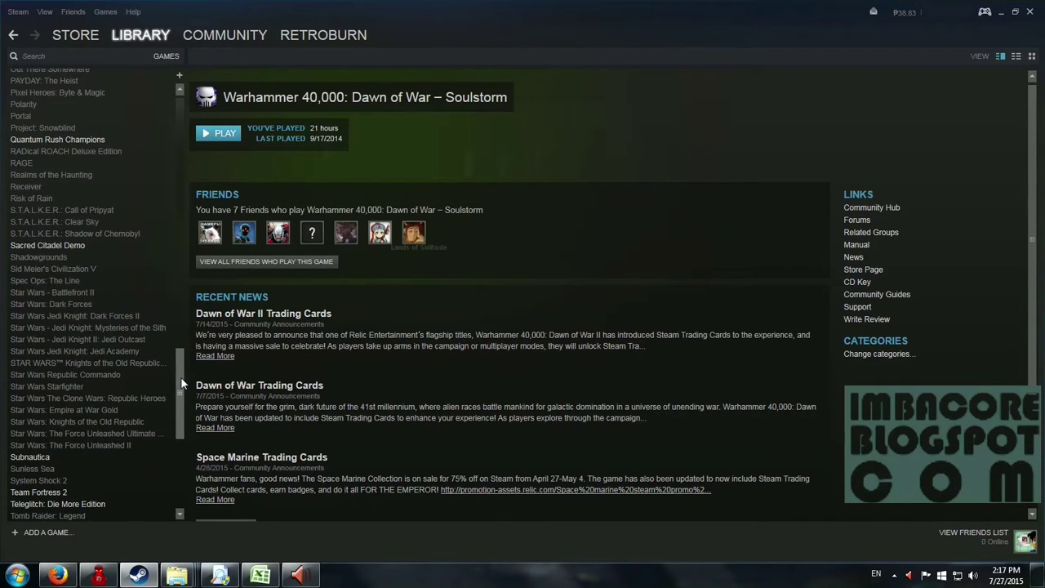
scroll(181, 376, "up", 2)
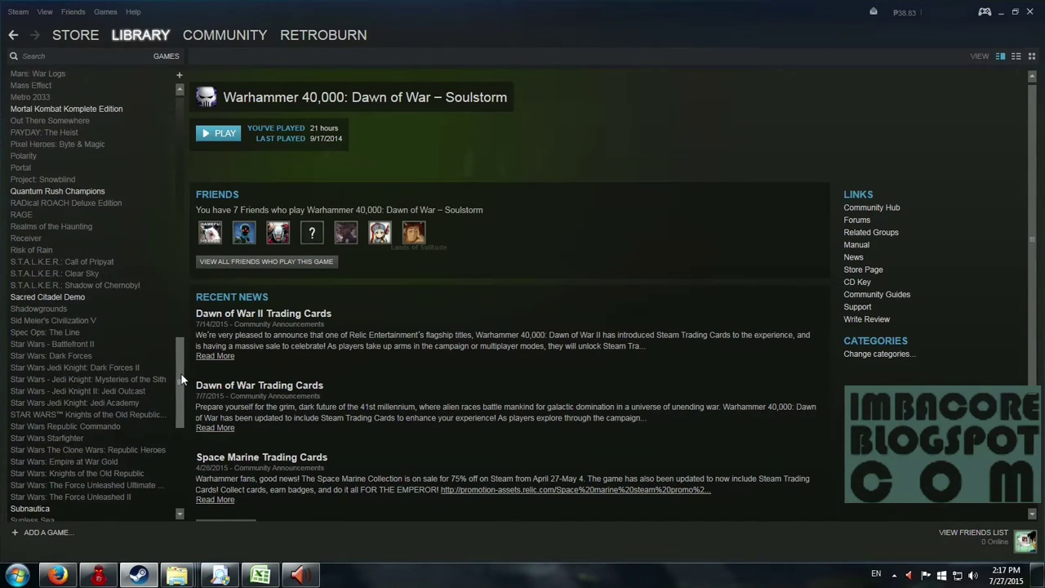
scroll(179, 383, "down", 3)
Switch the library between its Software and Games lists, ending on the Software list.
mouse_move(126, 42)
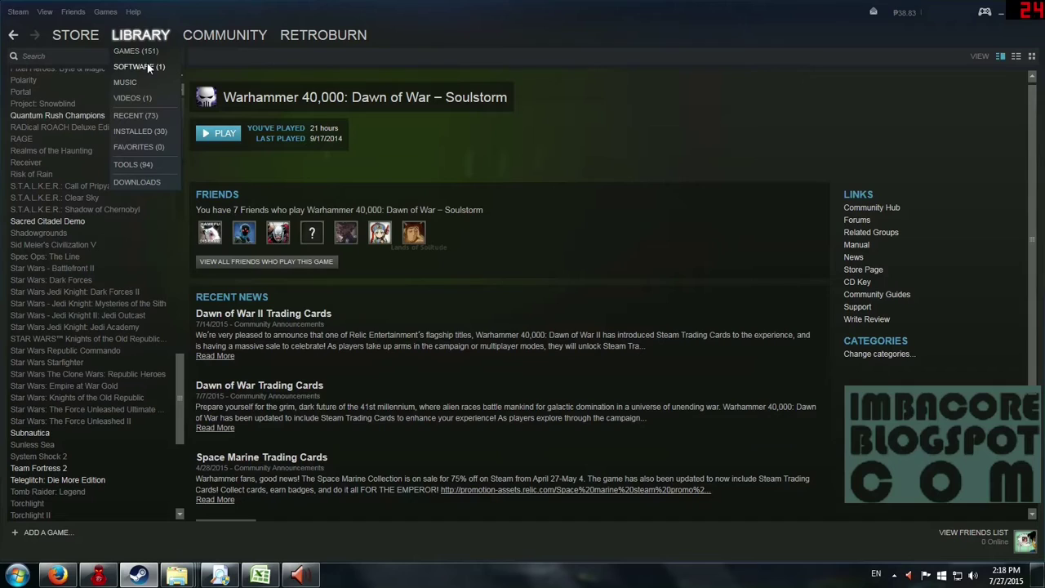
left_click(147, 65)
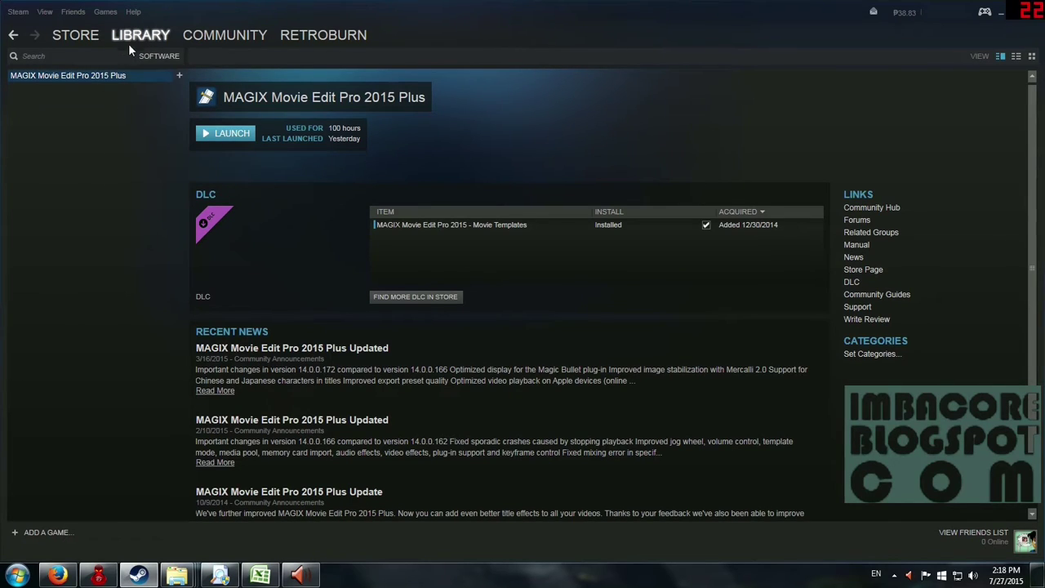
left_click(134, 51)
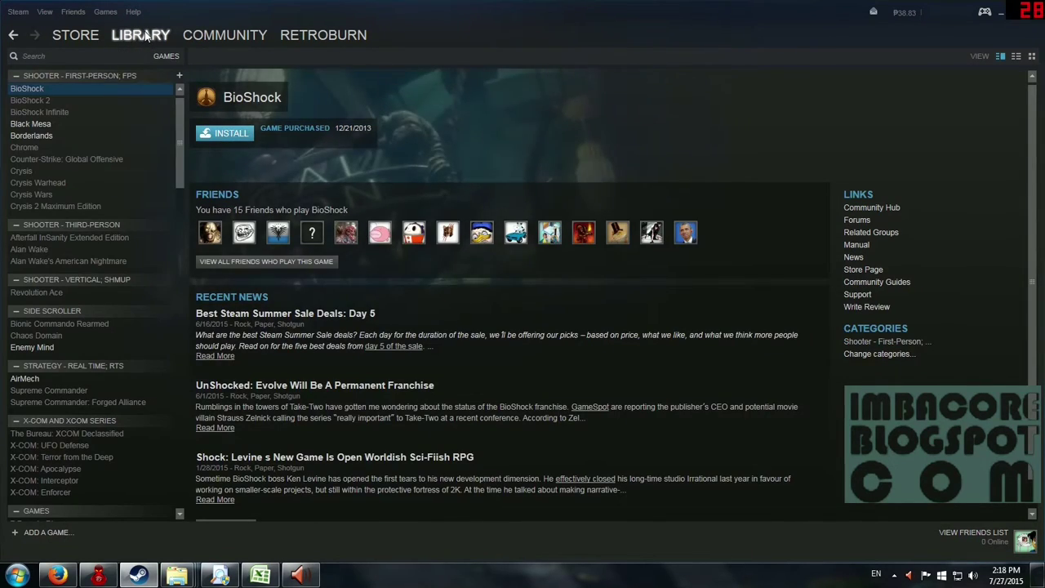
mouse_move(146, 38)
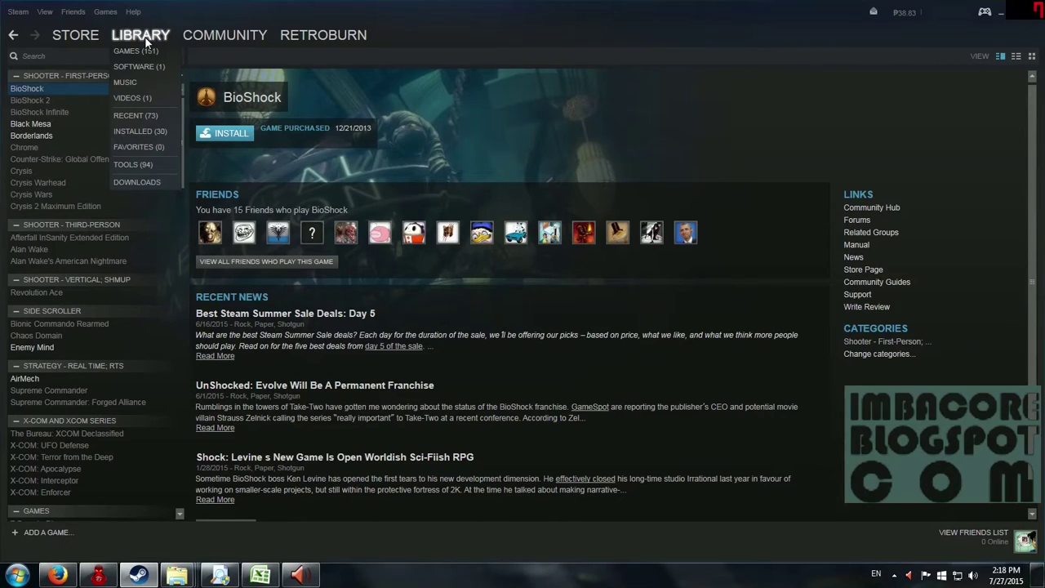
left_click(148, 64)
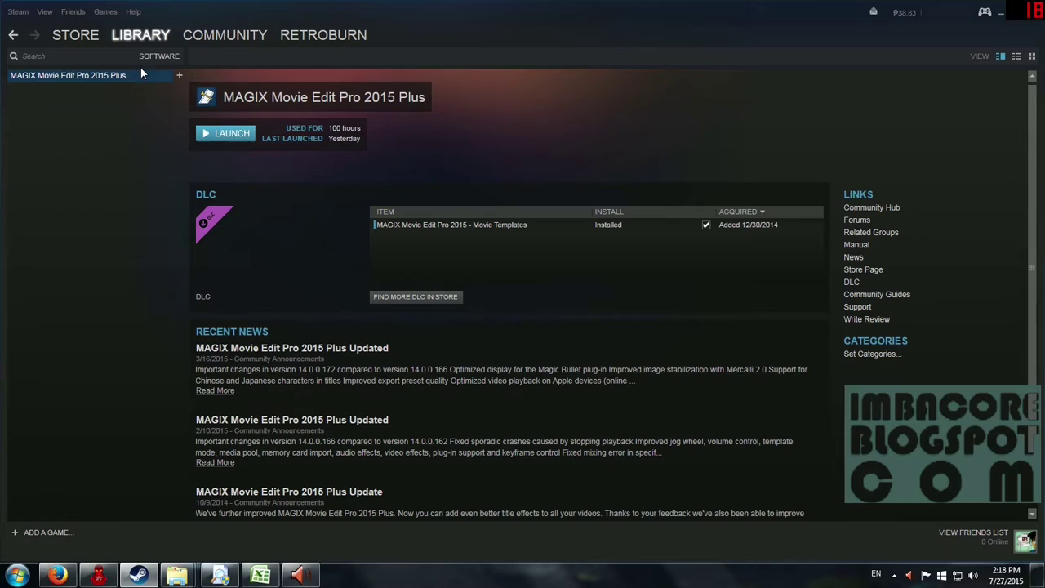
Show the library's Recent list and look through the games grouped by when they were played.
mouse_move(142, 43)
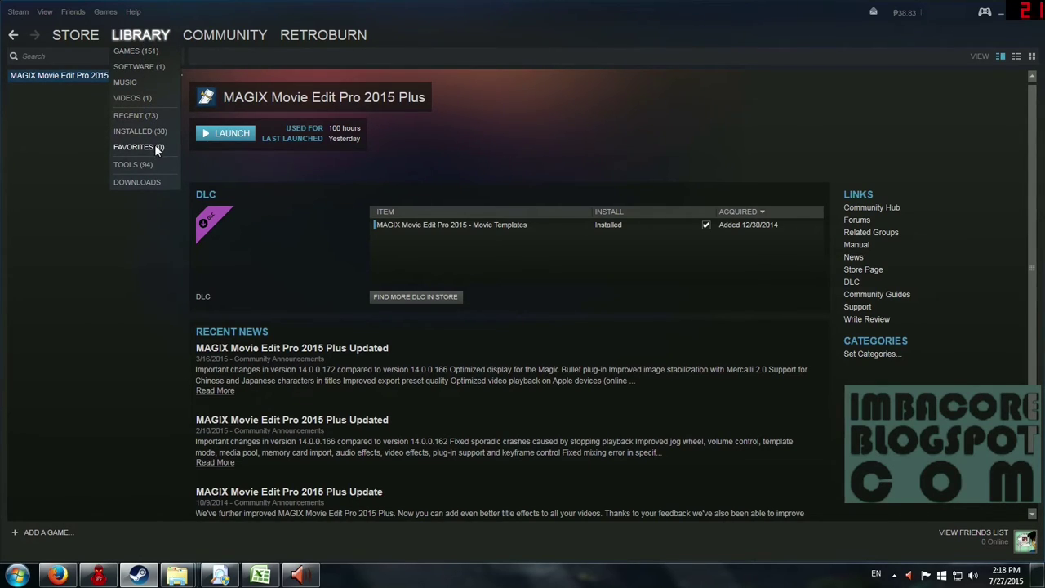
left_click(154, 118)
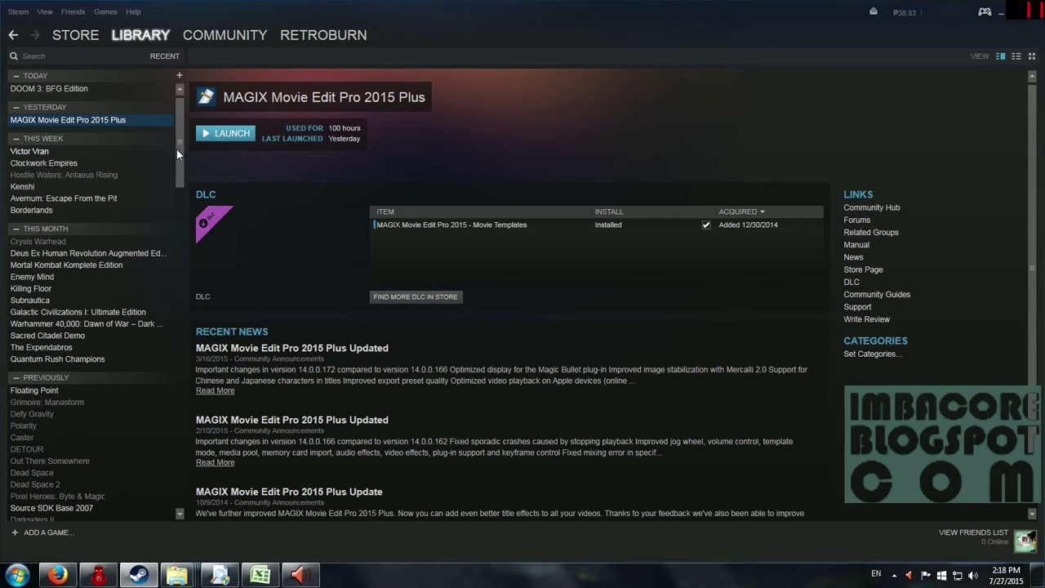
mouse_move(176, 148)
left_mouse_down()
mouse_move(178, 302)
mouse_move(182, 156)
left_mouse_up()
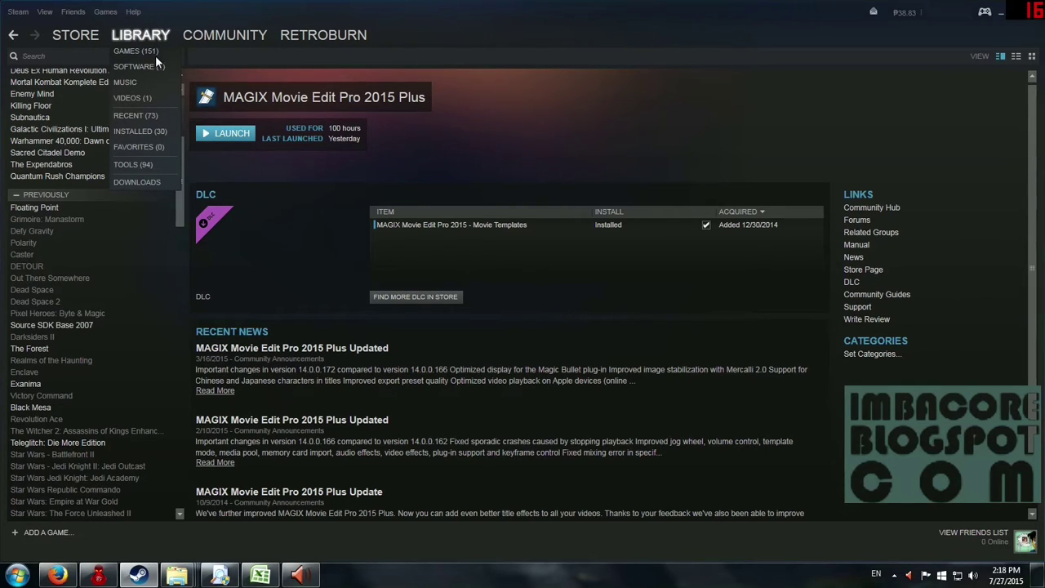
left_click_drag(176, 202, 182, 162)
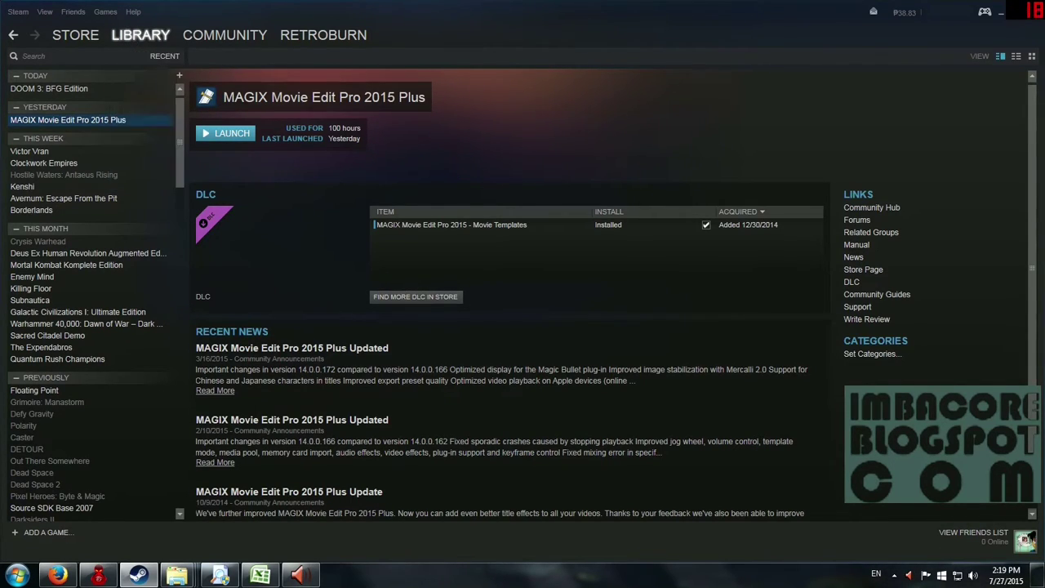
Return to the Games list and examine its category groups, viewing X-COM: Interceptor in the X-COM and XCOM Series group.
left_click(123, 69)
left_click_drag(176, 417, 185, 91)
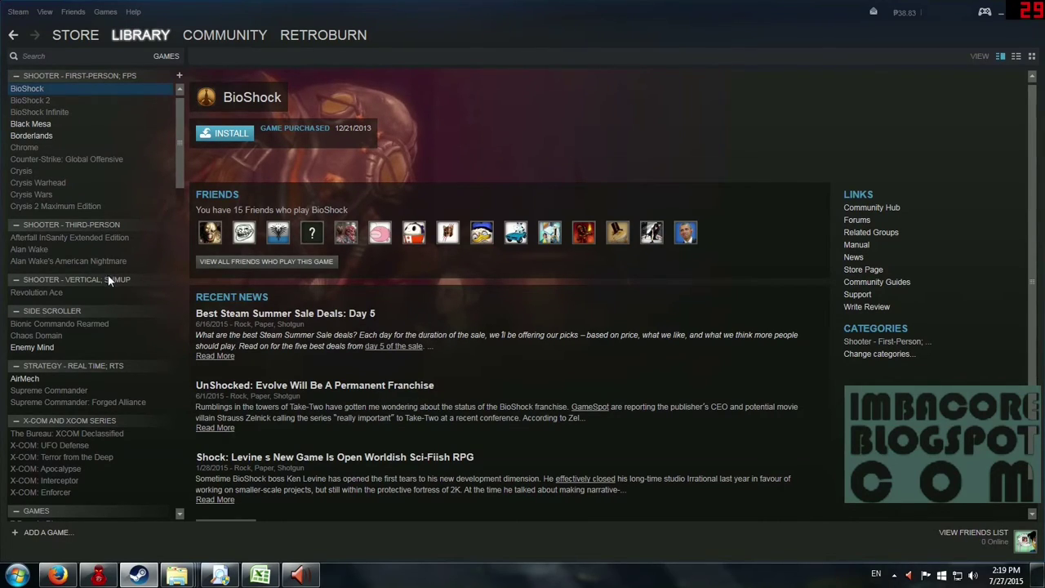
scroll(177, 184, "down", 3)
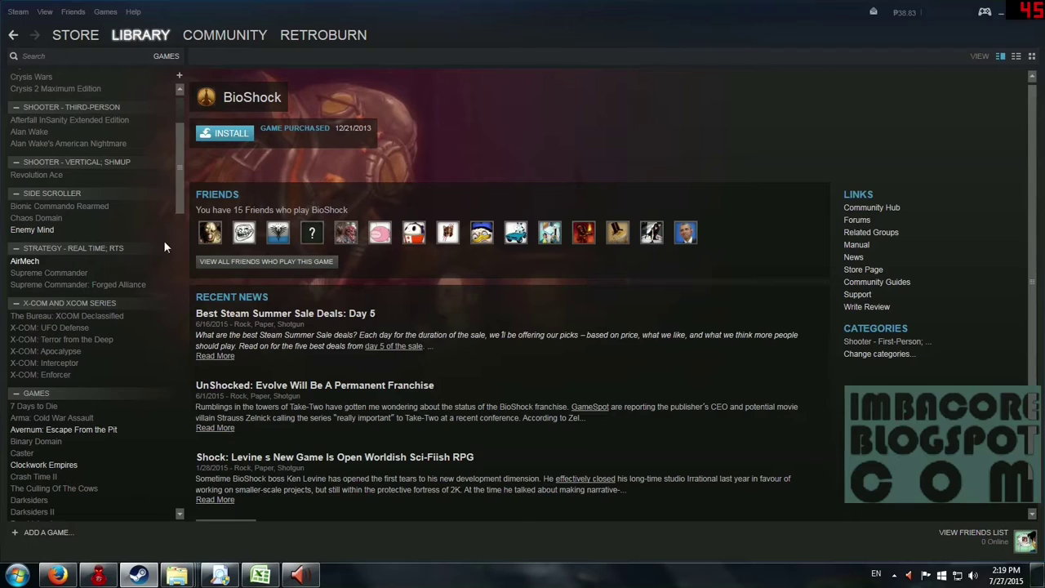
left_click_drag(181, 206, 177, 223)
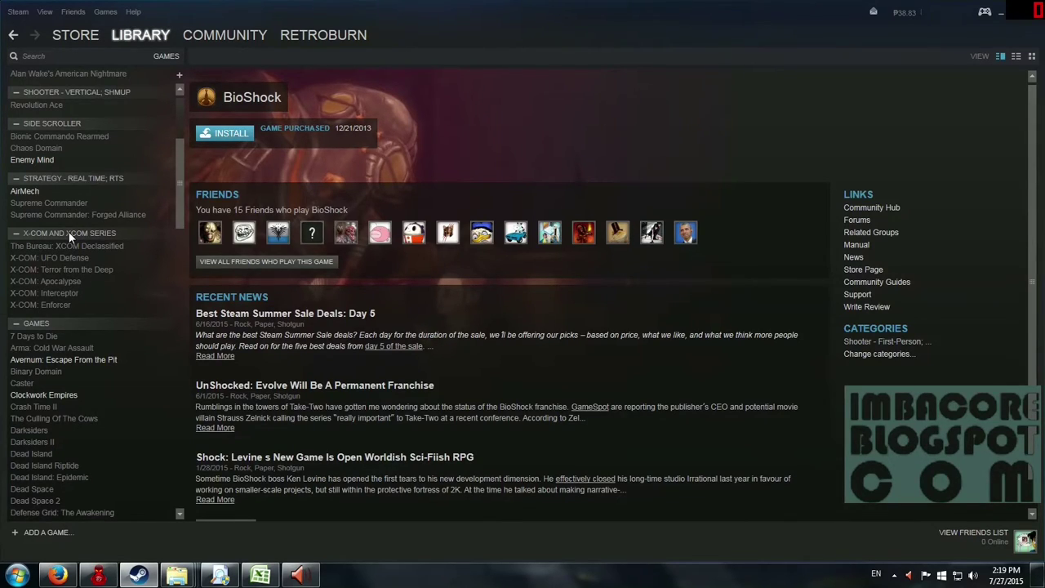
left_click(49, 294)
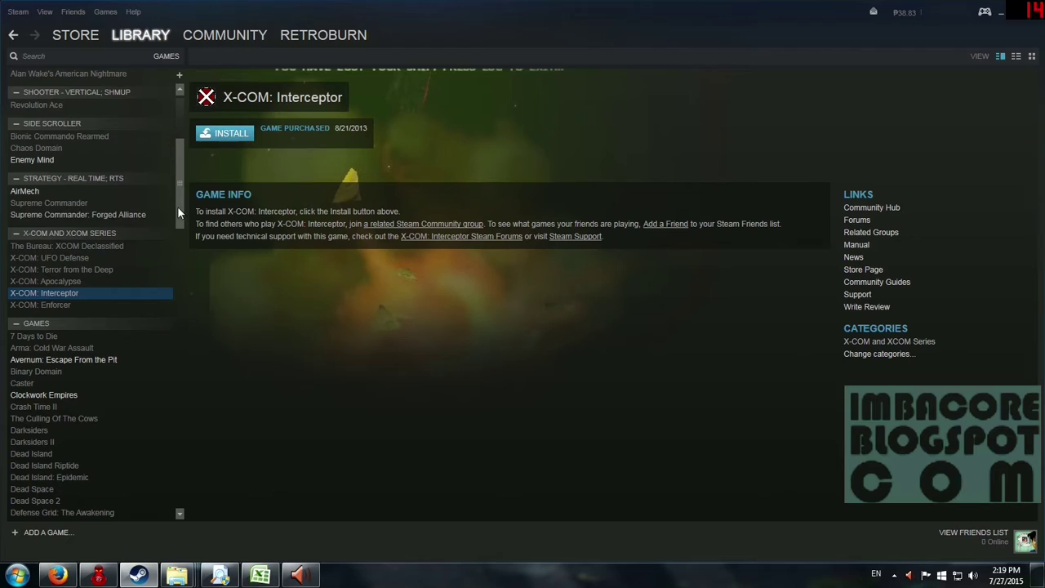
left_click_drag(179, 224, 175, 239)
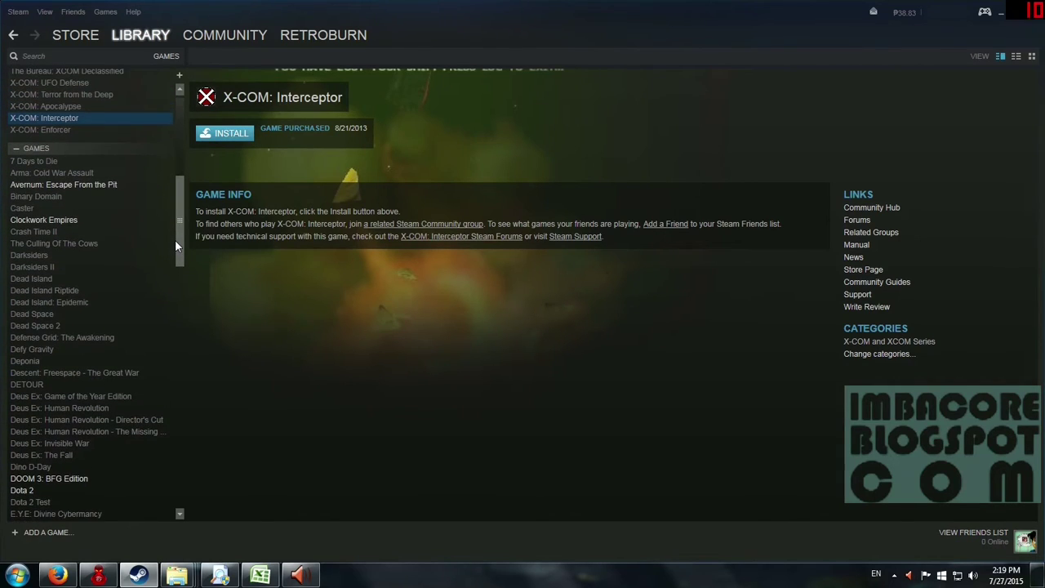
scroll(175, 241, "up", 1)
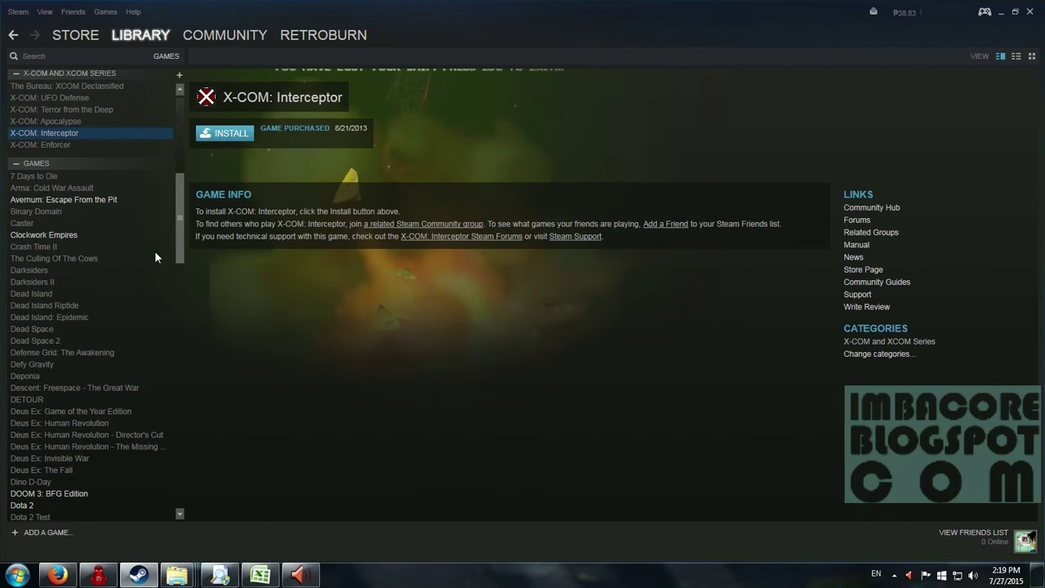
Find Dead Space among the uncategorized games and open its category settings.
left_click(46, 296)
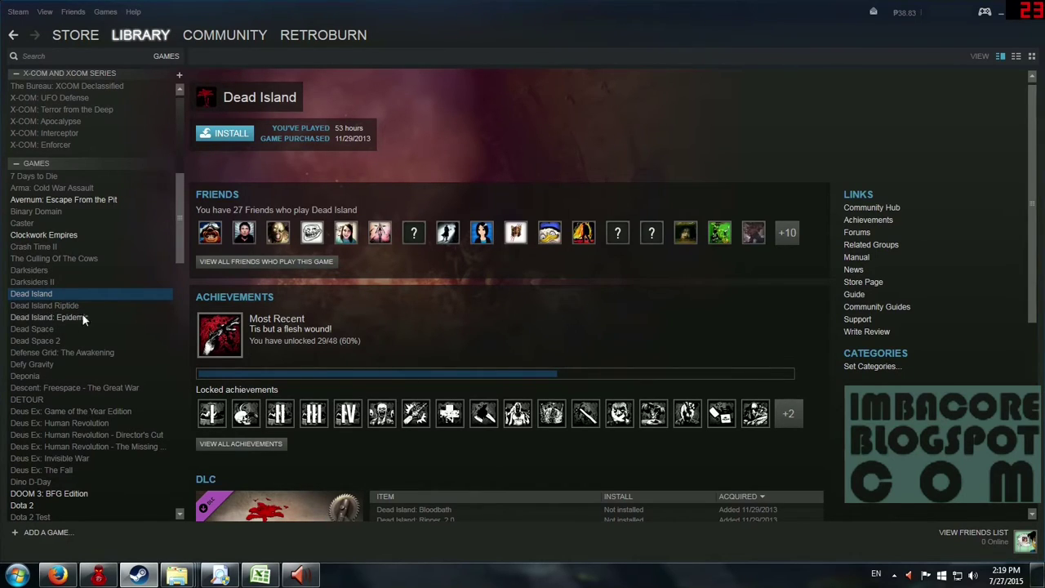
left_click_drag(181, 244, 177, 249)
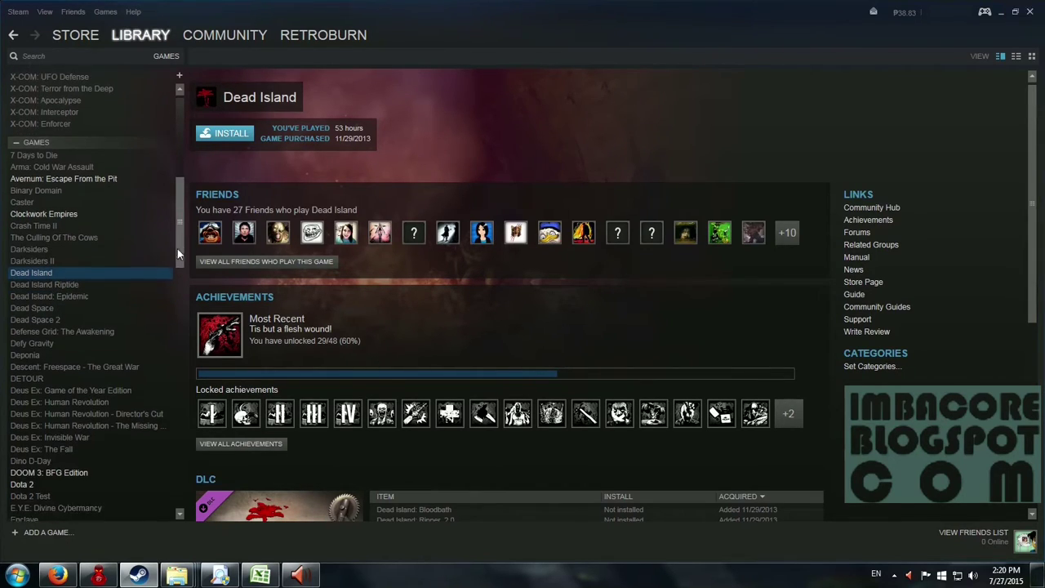
left_click(49, 308)
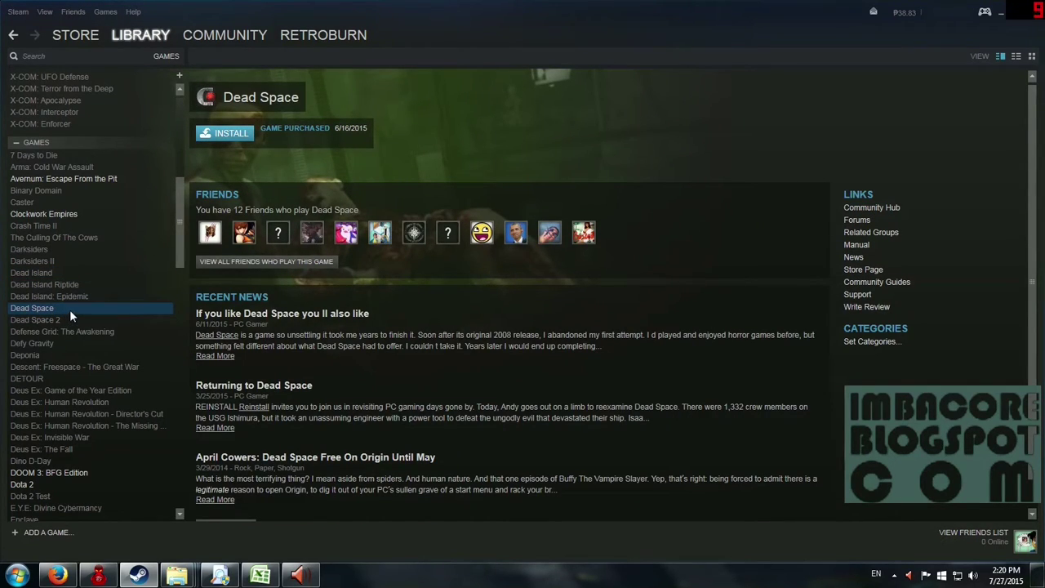
right_click(69, 310)
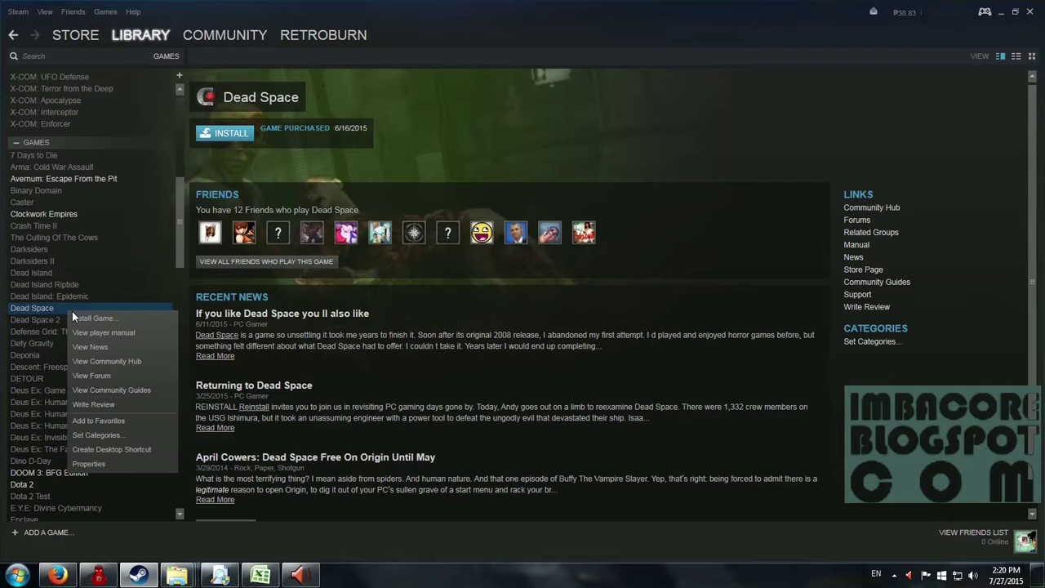
left_click(121, 435)
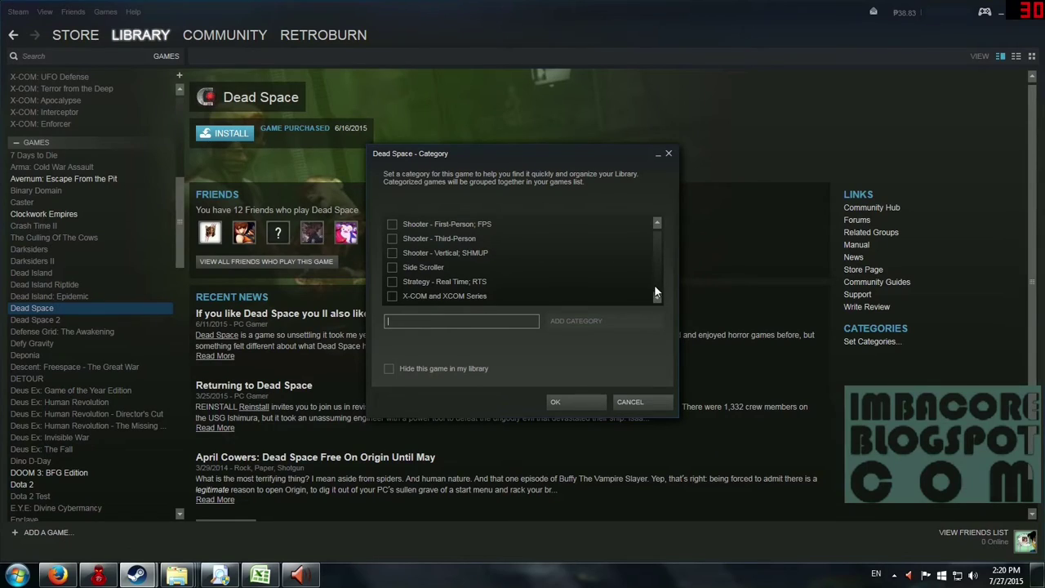
type("win")
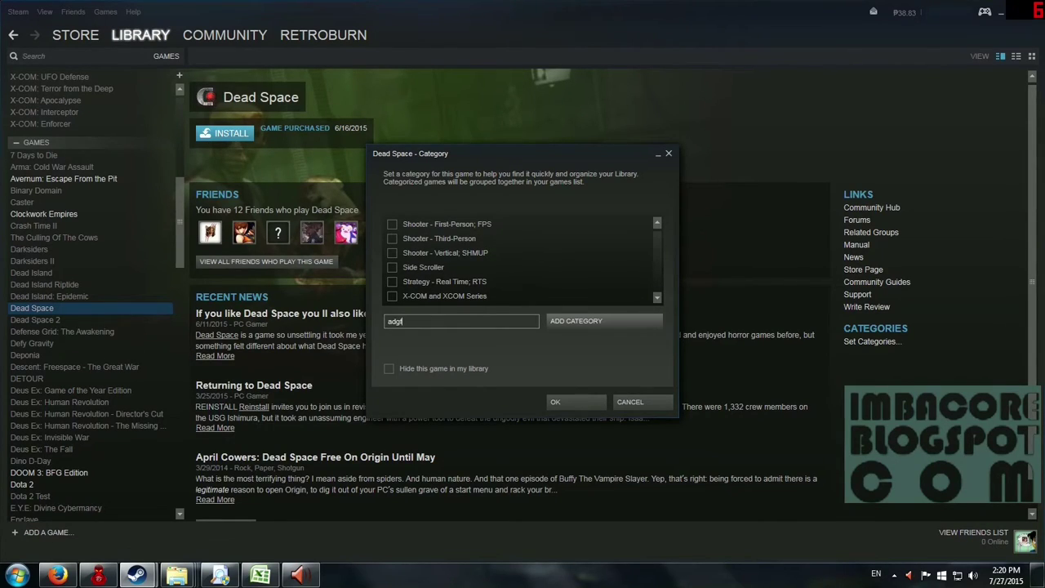
key("BackSpace")
key("BackSpace")
key("BackSpace")
type("new cater")
key("BackSpace")
key("BackSpace")
key("BackSpace")
key("BackSpace")
key("BackSpace")
key("BackSpace")
key("BackSpace")
key("BackSpace")
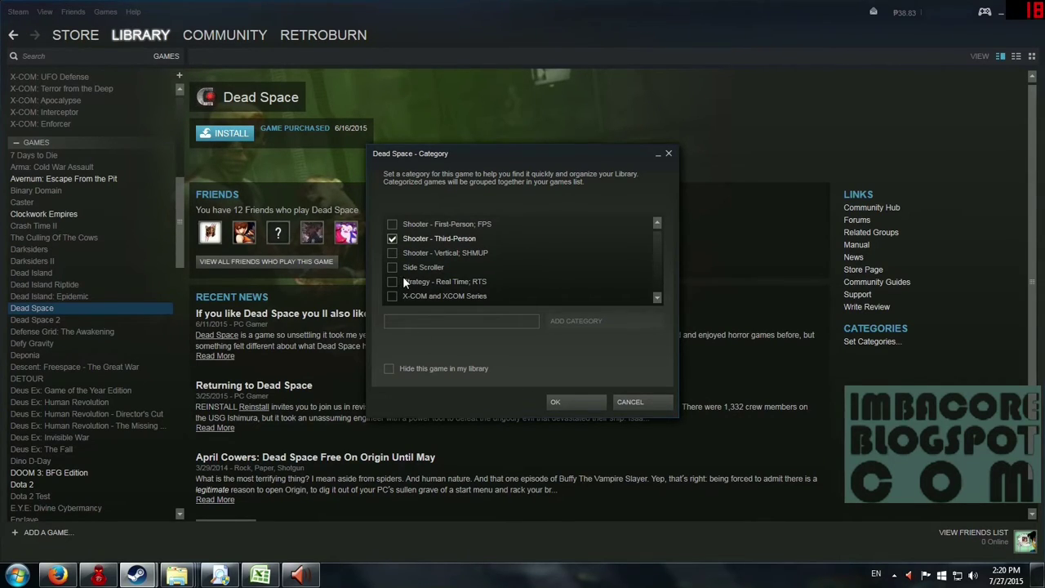
Assign Dead Space to the Shooter - Third-Person category and save the setting.
left_click(571, 402)
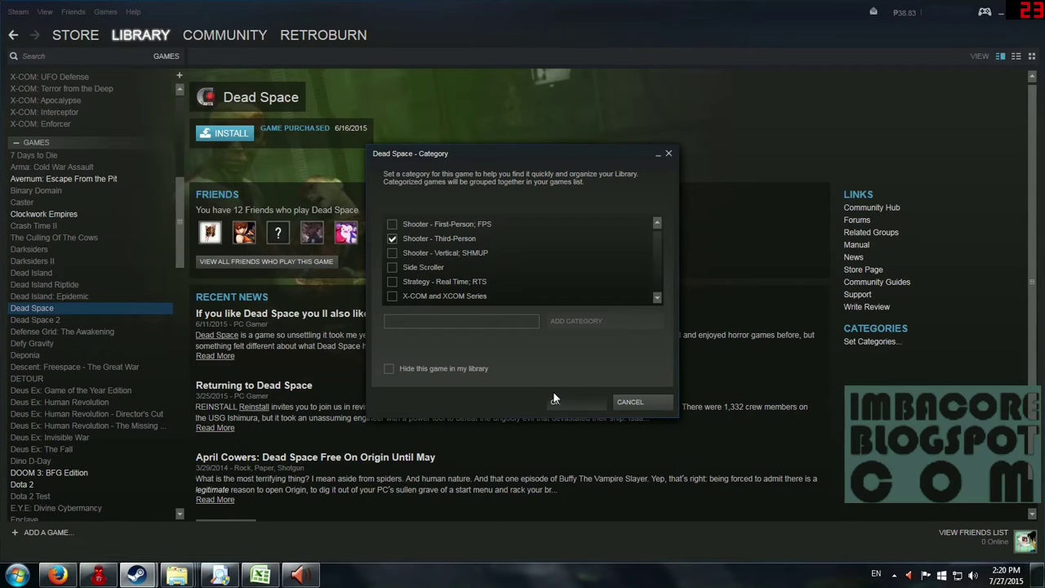
Assign Dead Space 2 to the Shooter - Third-Person category.
left_click_drag(176, 220, 173, 267)
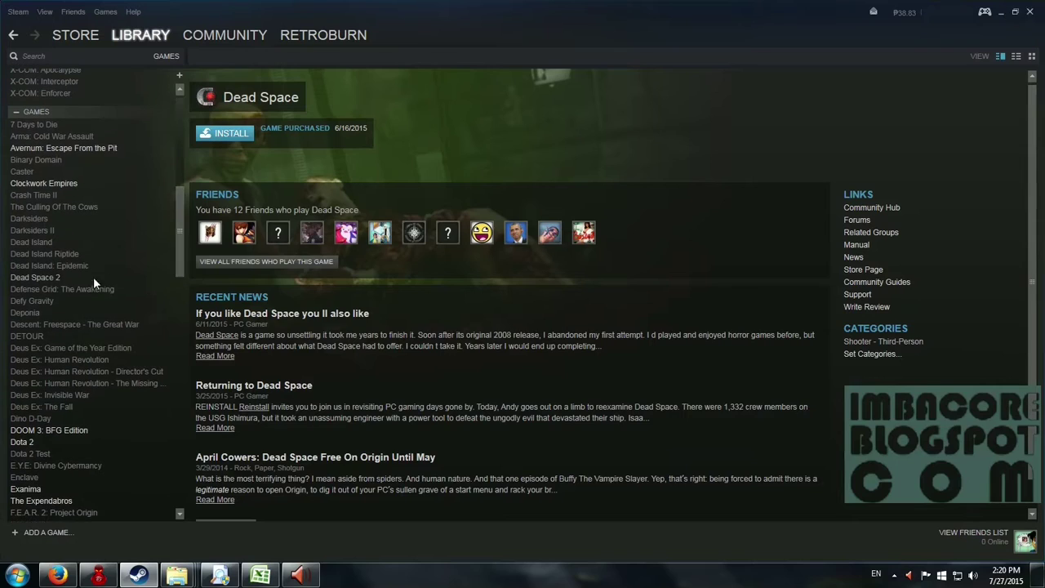
right_click(56, 278)
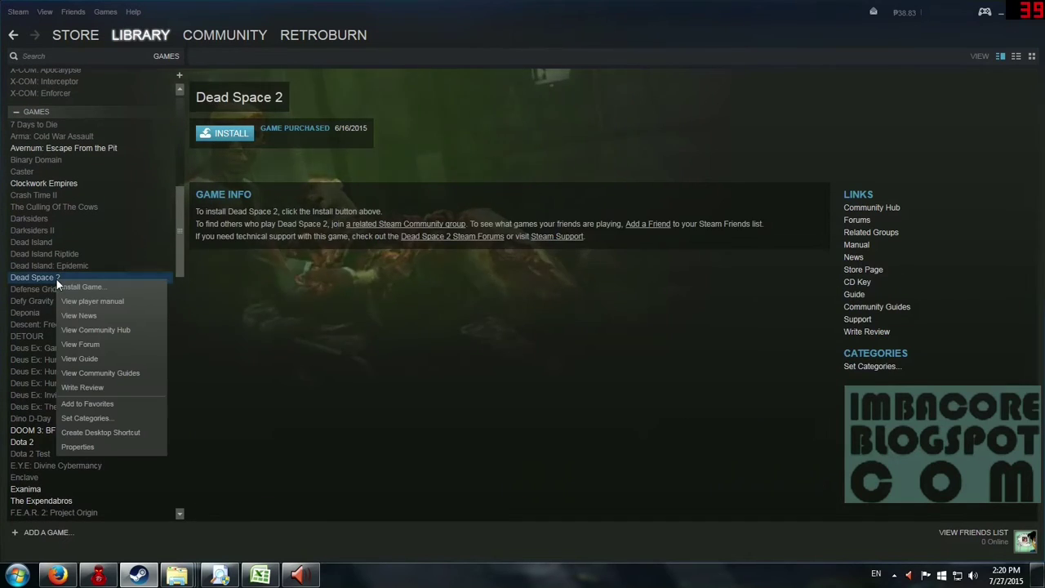
left_click(89, 417)
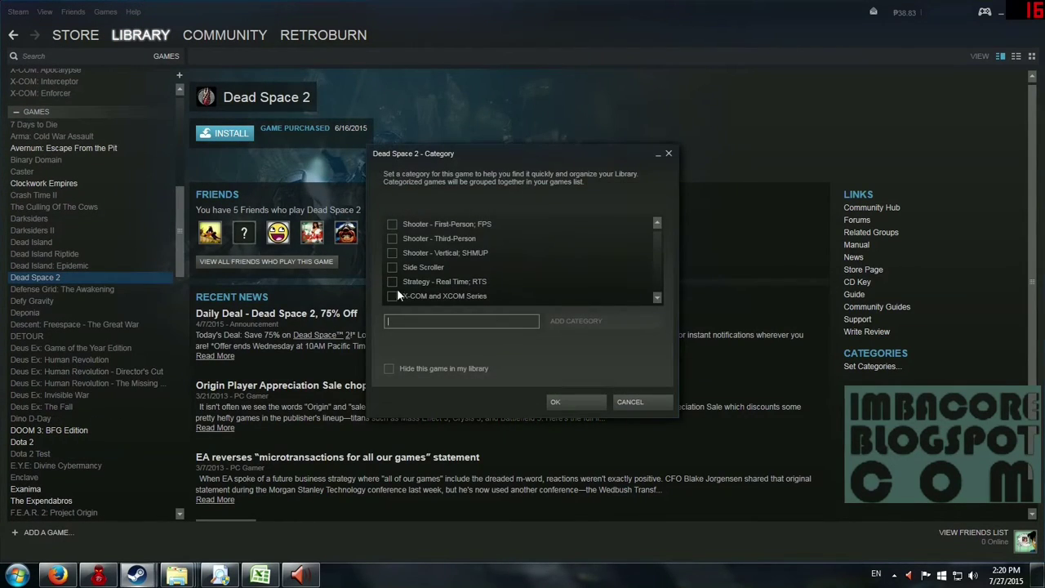
left_click(392, 239)
left_click(569, 400)
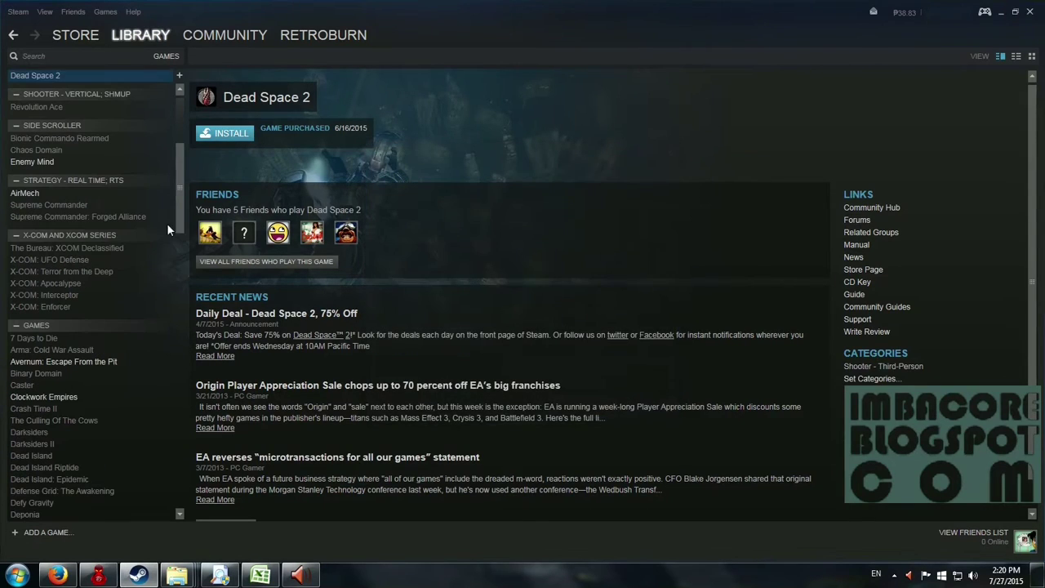
Look through the category groups to check the Shooter - Third-Person games, and view AirMech and Crysis Warhead.
left_click(172, 194)
scroll(178, 187, "up", 5)
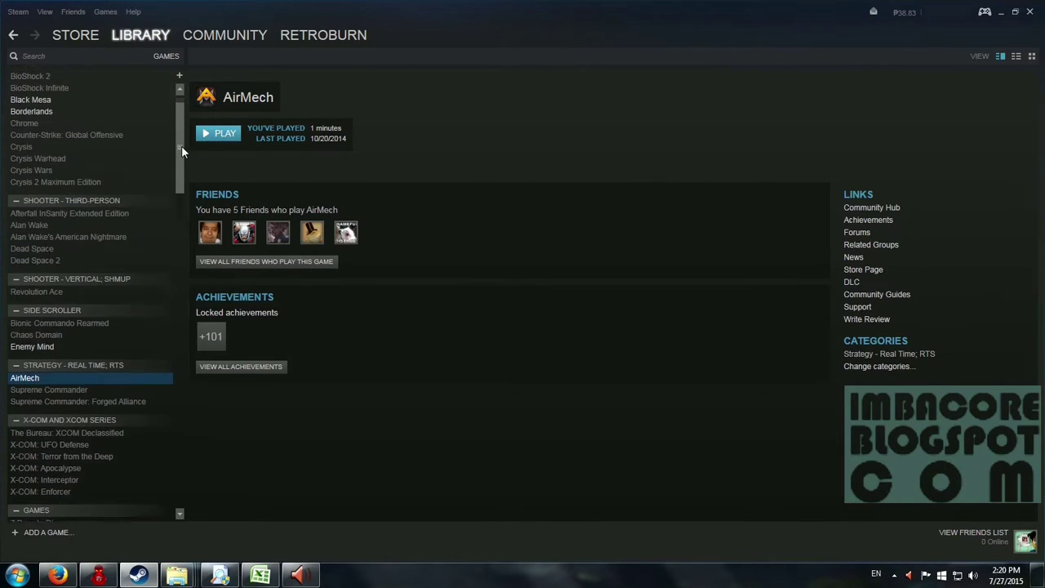
mouse_move(182, 178)
left_mouse_down()
mouse_move(178, 198)
mouse_move(185, 163)
left_mouse_up()
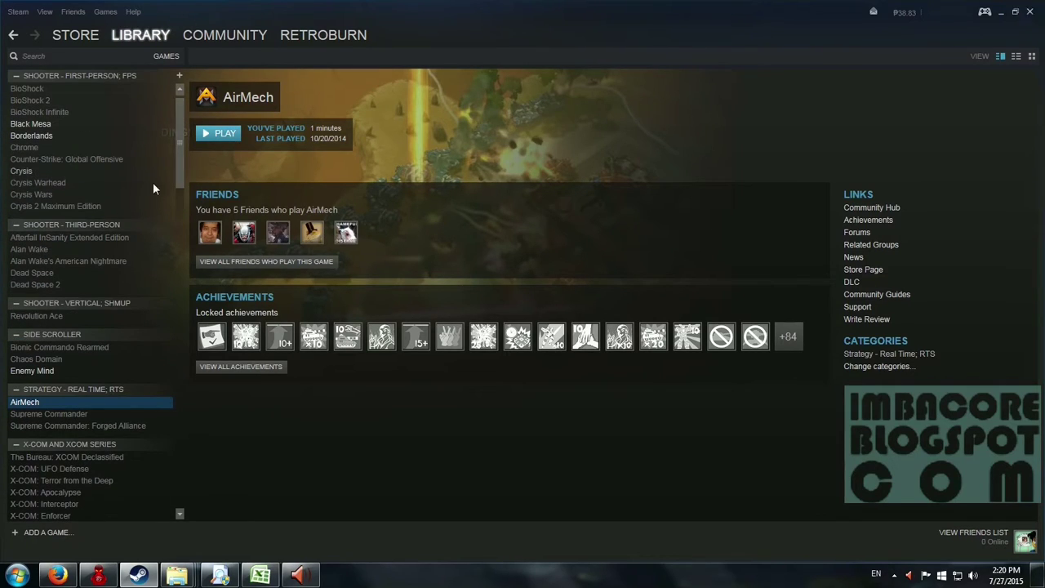
left_click(170, 181)
left_click_drag(178, 185, 158, 266)
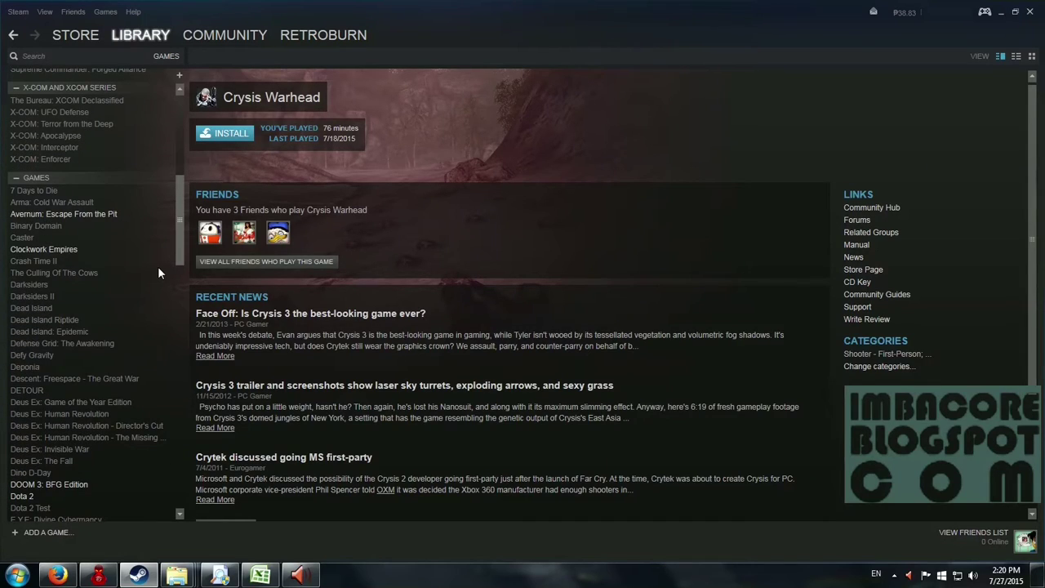
Select Darksiders and Darksiders II together among the uncategorized games and open their shared category settings.
left_click(45, 285)
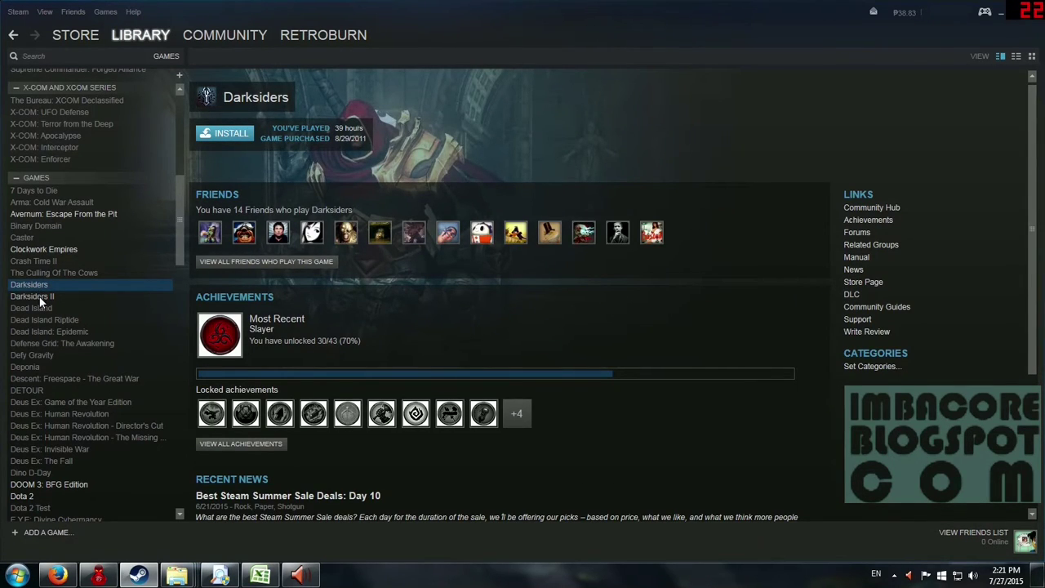
left_click(39, 297, "ctrl")
right_click(49, 296)
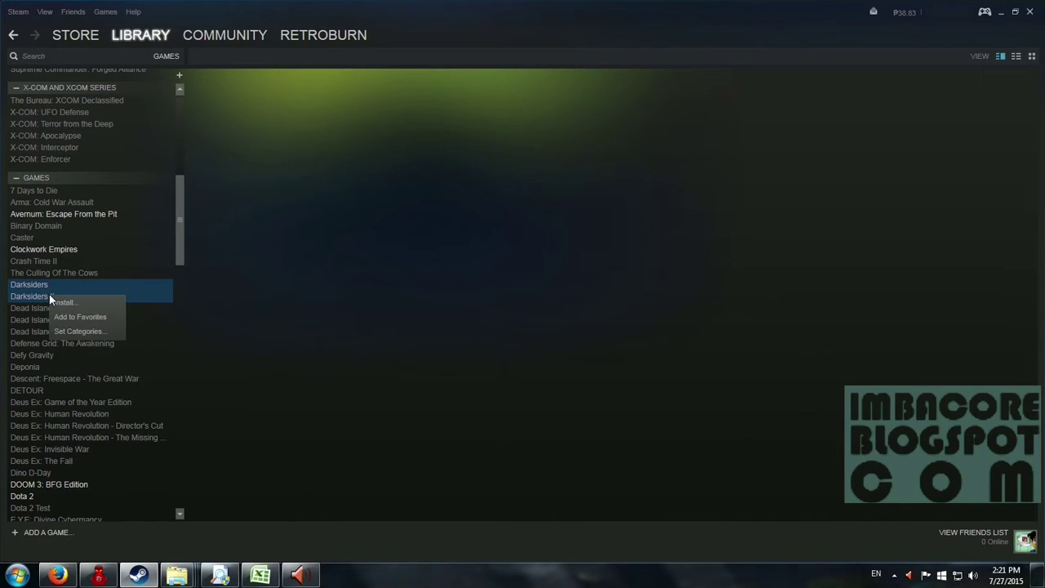
left_click(71, 331)
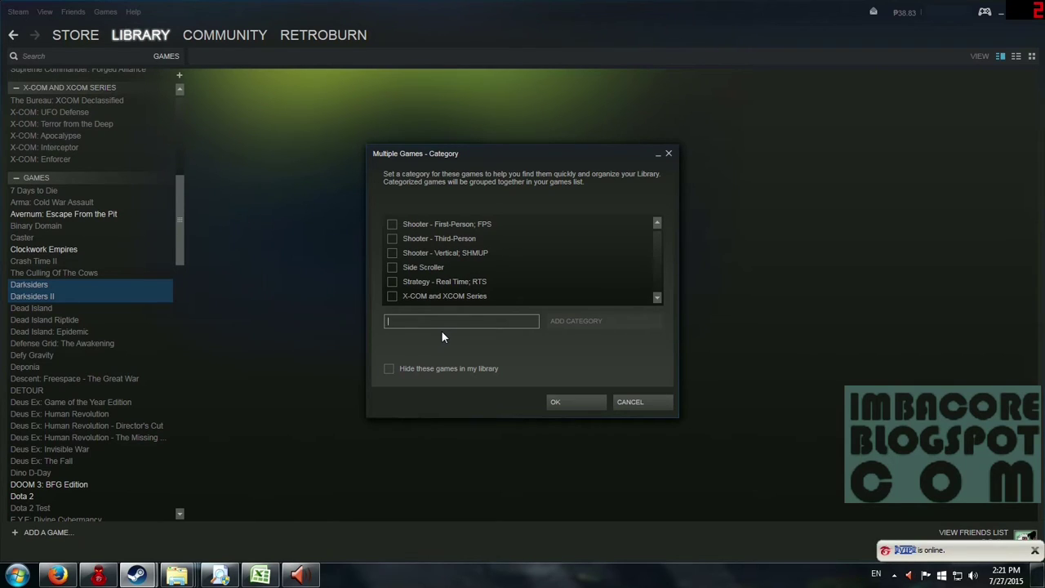
type("RPG -")
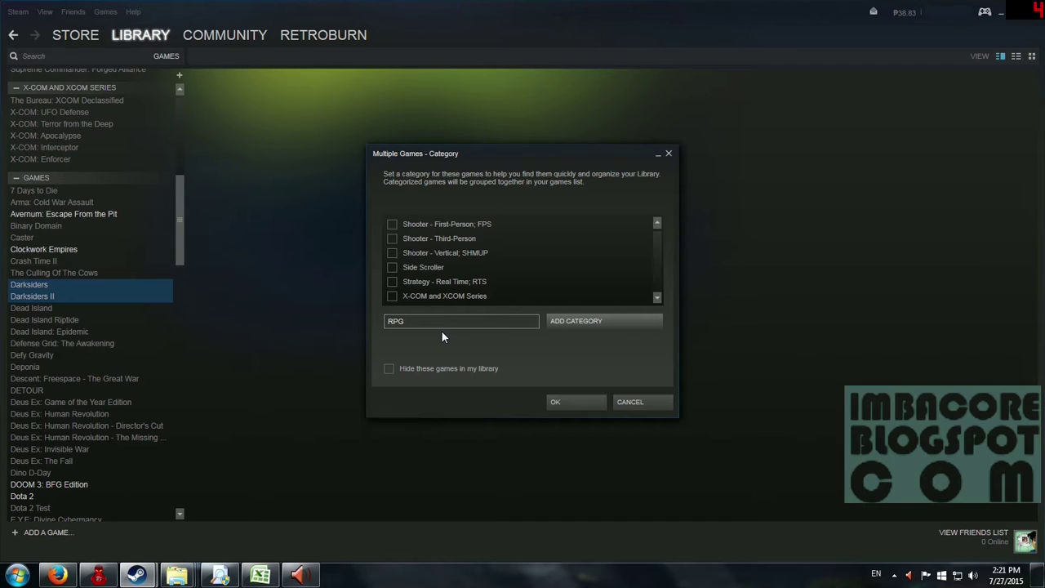
key("BackSpace")
key("BackSpace")
key("BackSpace")
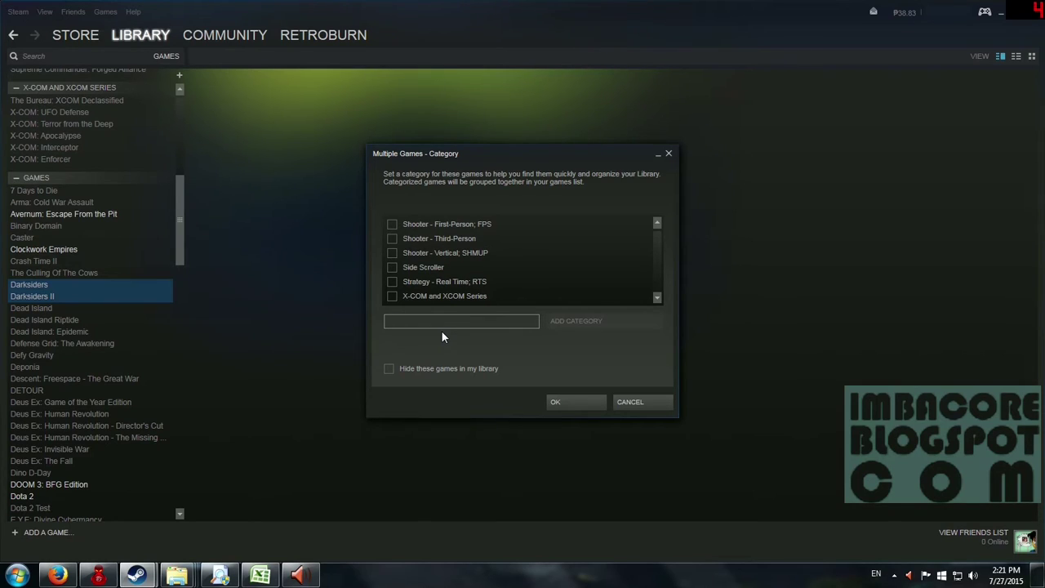
type("Role")
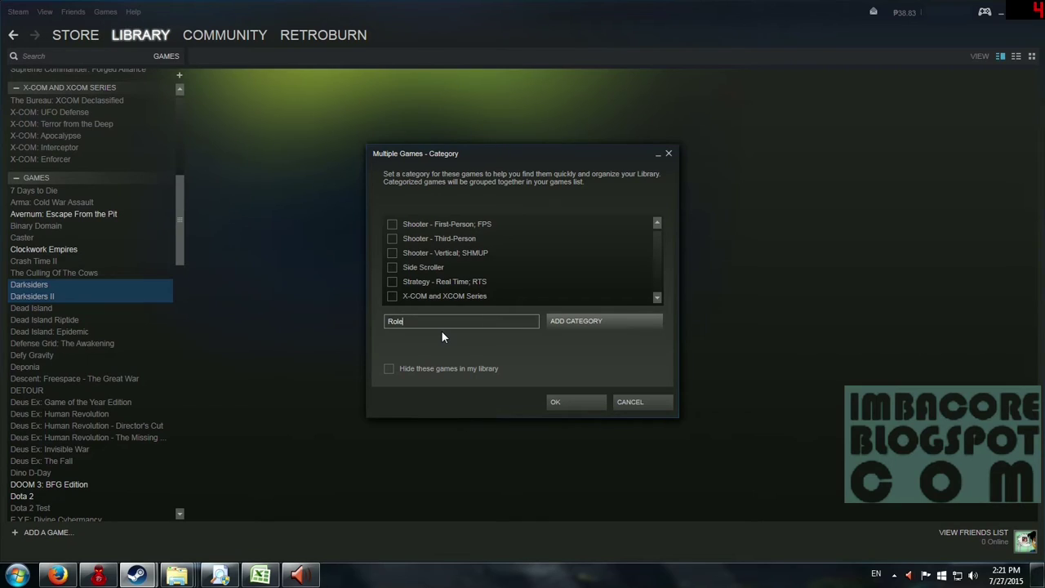
key("BackSpace")
key("BackSpace")
key("BackSpace")
key("BackSpace")
Create the category "RPG - Action RPG" for Darksiders and Darksiders II and save the setting.
type("PG -")
left_click(591, 318)
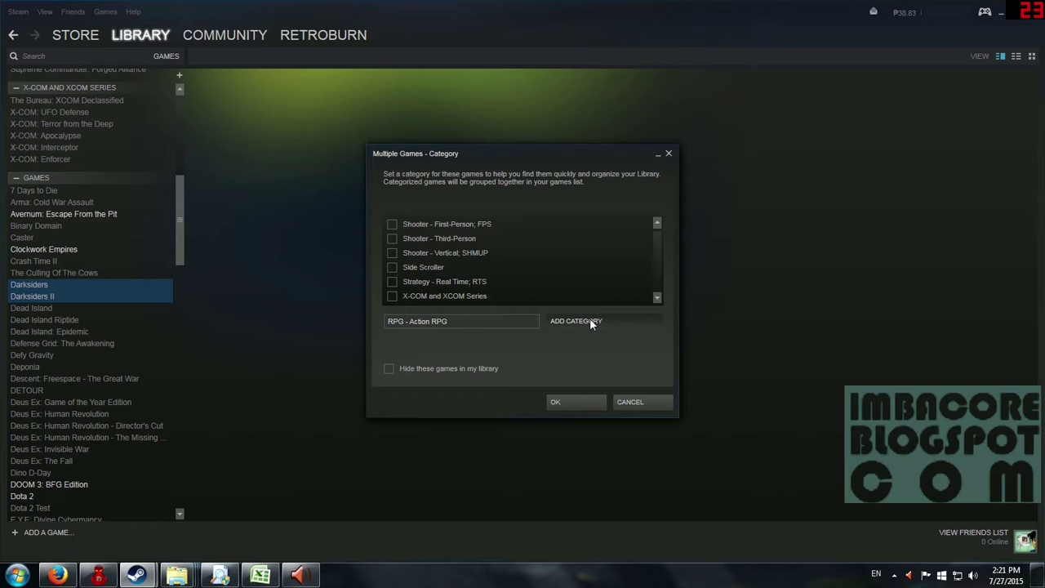
left_click(579, 404)
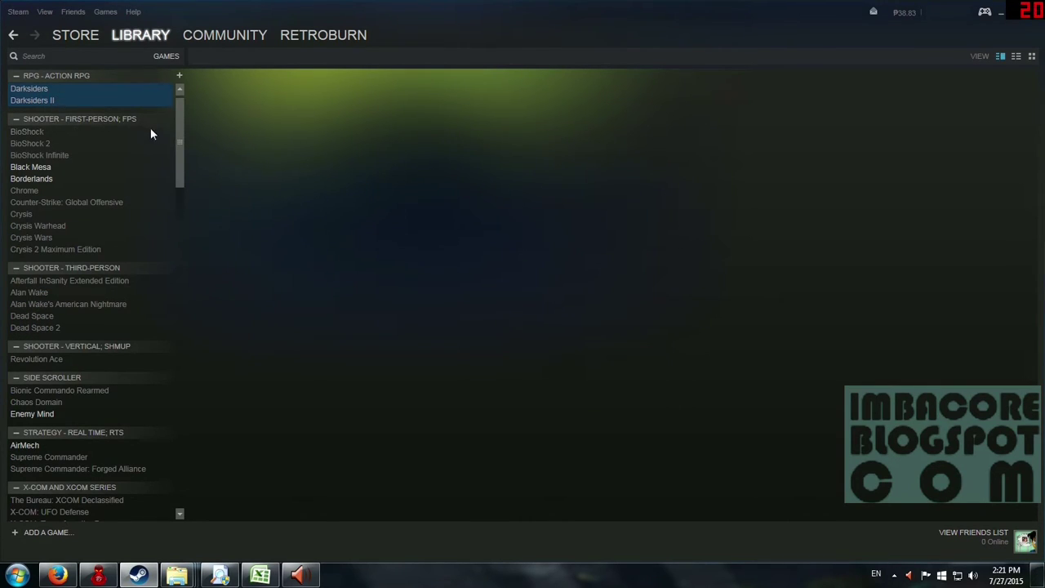
Assign both Torchlight and Torchlight II to the RPG - Action RPG category and save the setting.
left_click_drag(180, 133, 167, 413)
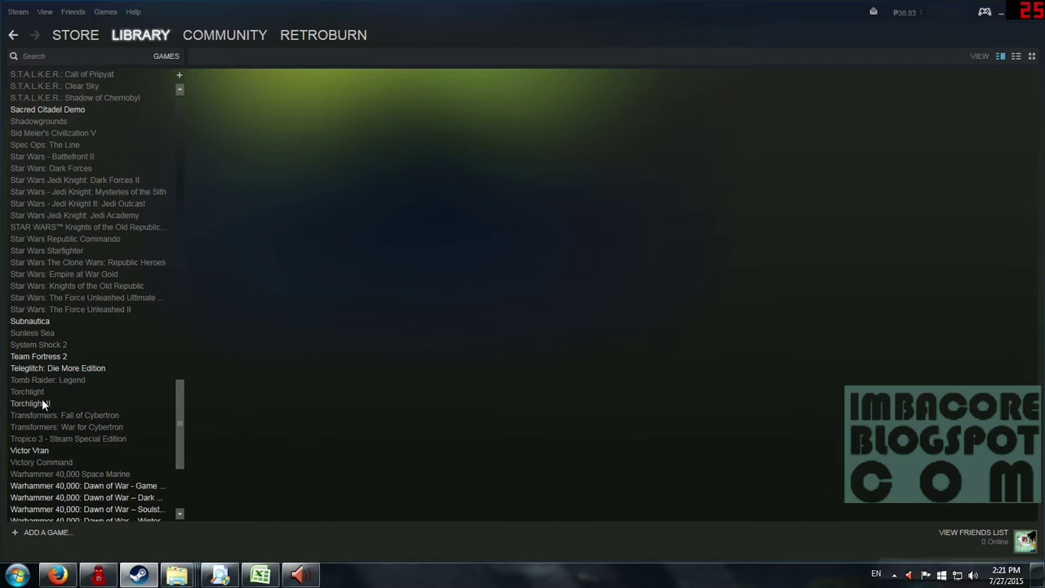
left_click(41, 394)
left_click(40, 404, "shift")
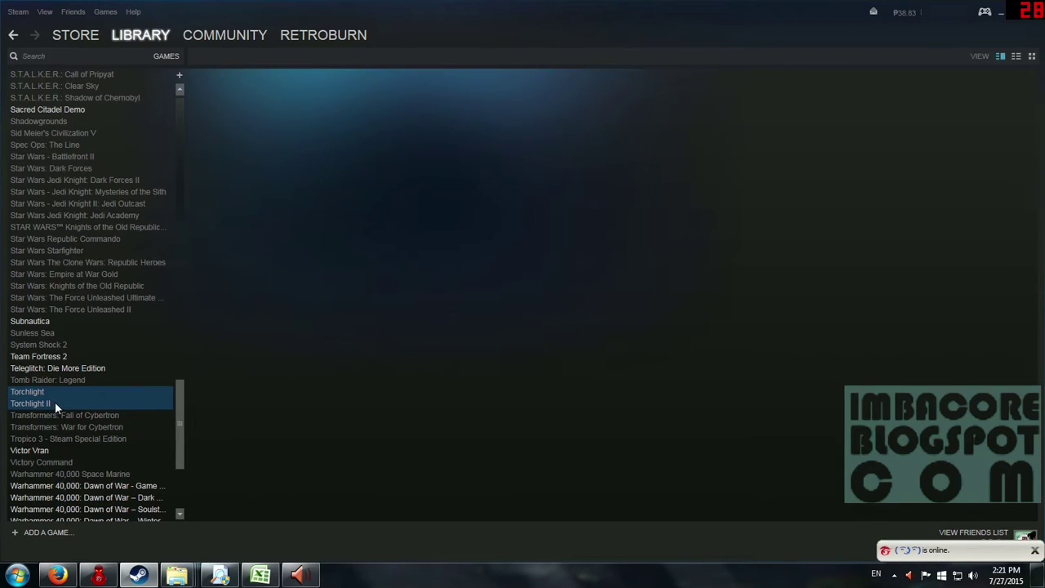
right_click(55, 402)
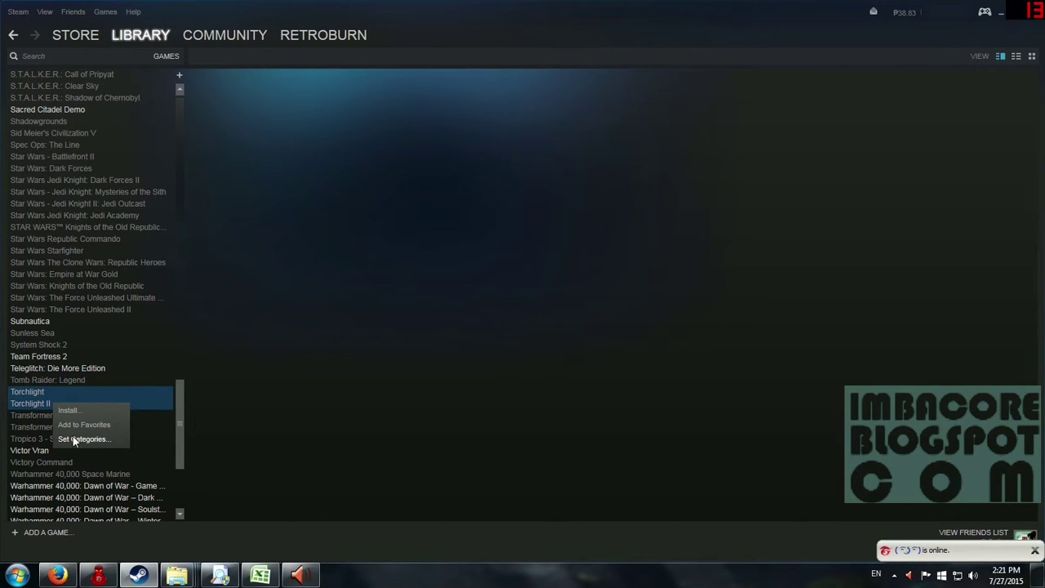
left_click(73, 439)
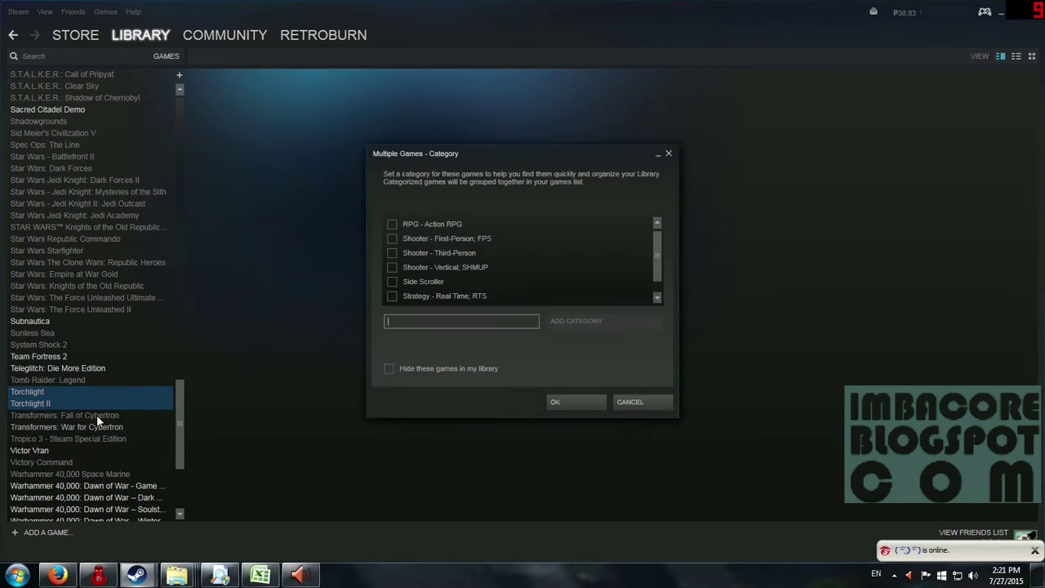
left_click(405, 226)
left_click(581, 402)
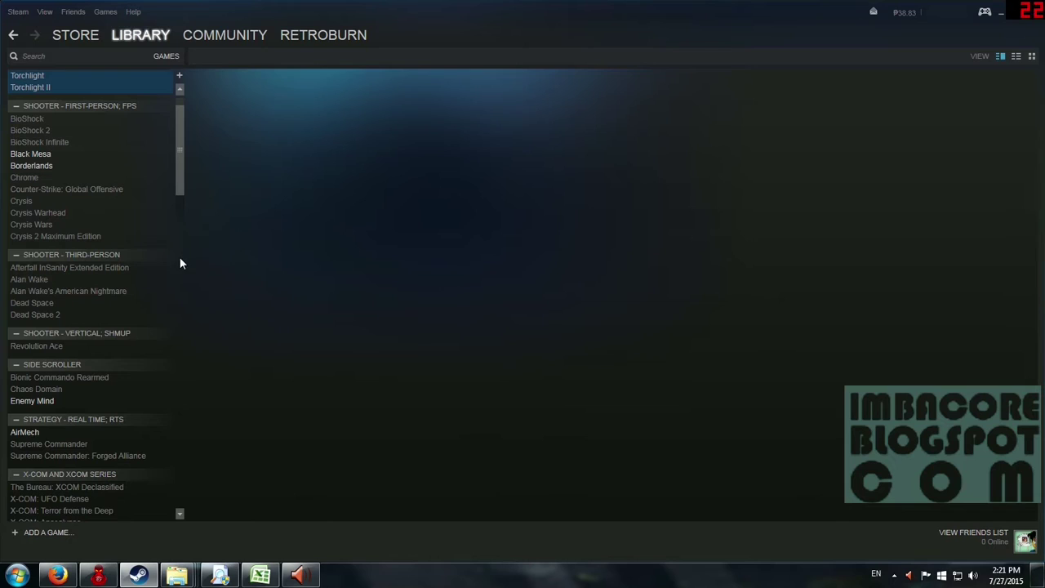
left_click_drag(182, 191, 181, 271)
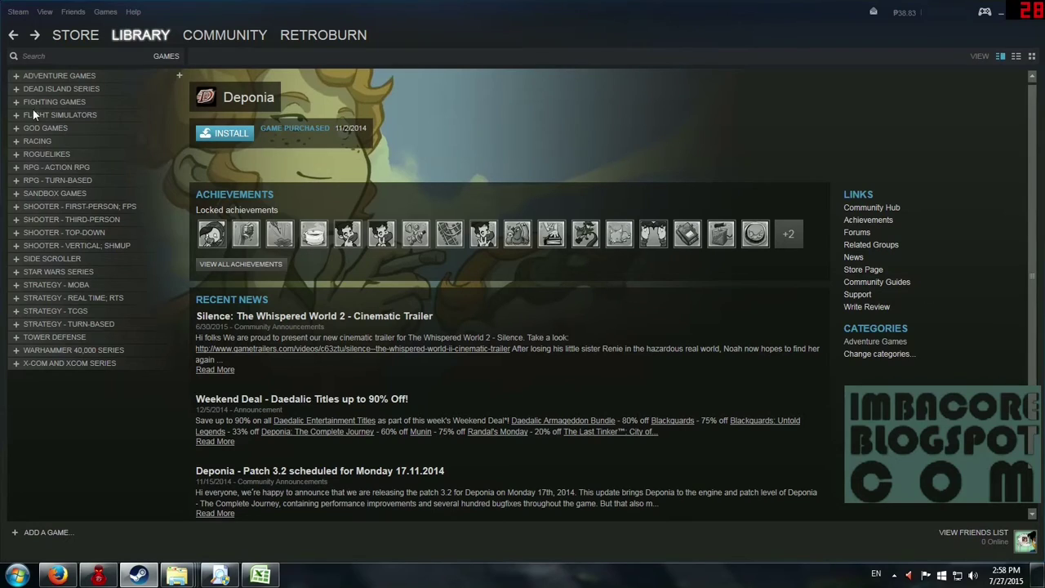
Hide Deponia, listed under Adventure Games, from the library through its category settings.
left_click(16, 77)
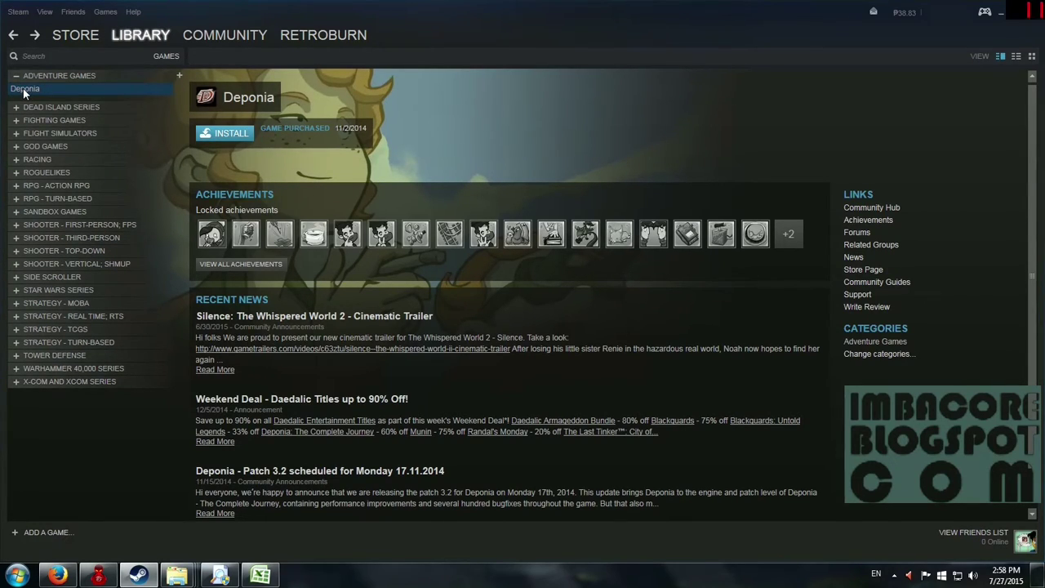
right_click(24, 91)
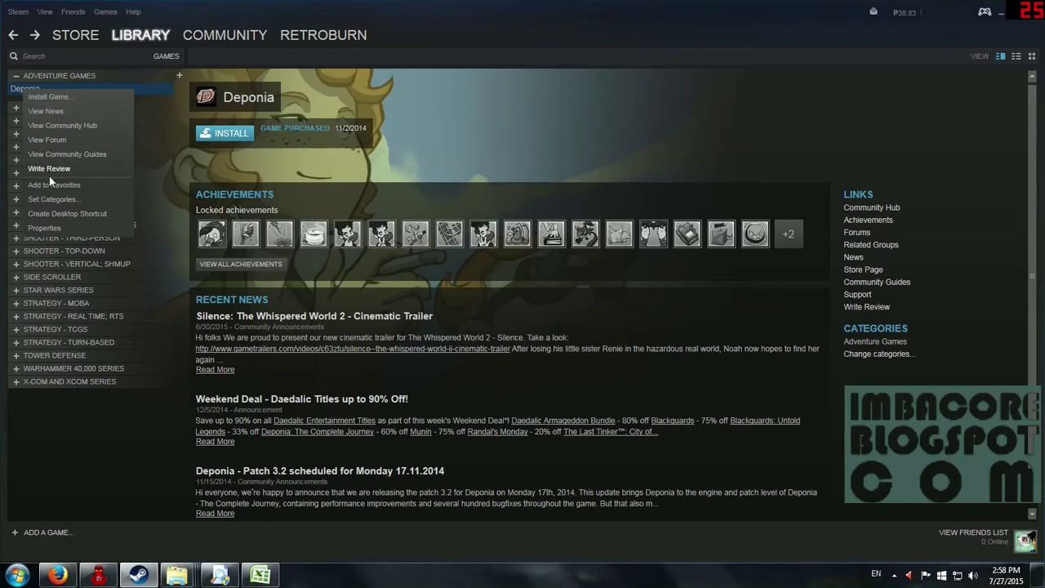
left_click(52, 198)
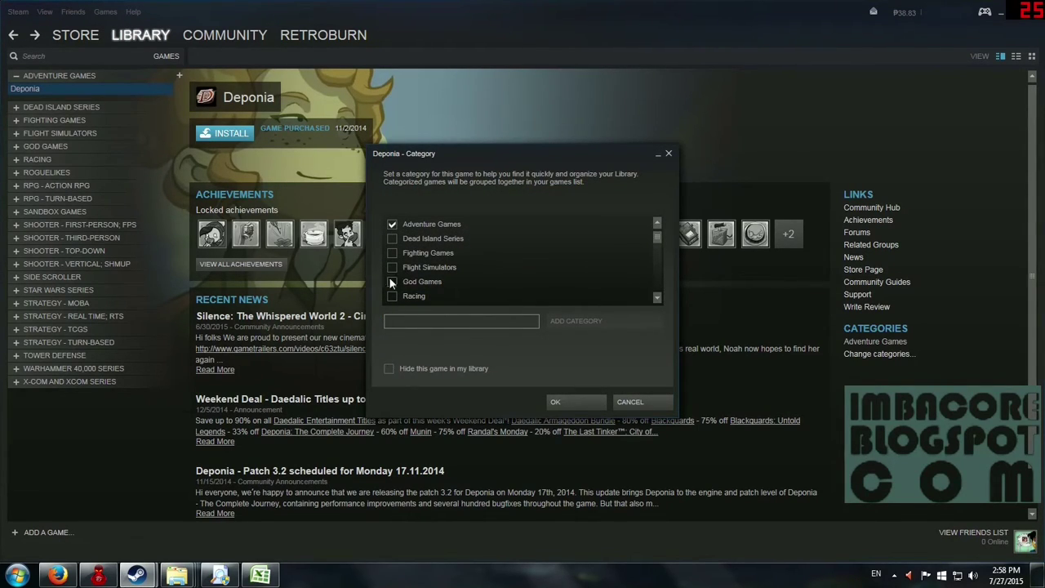
left_click(392, 369)
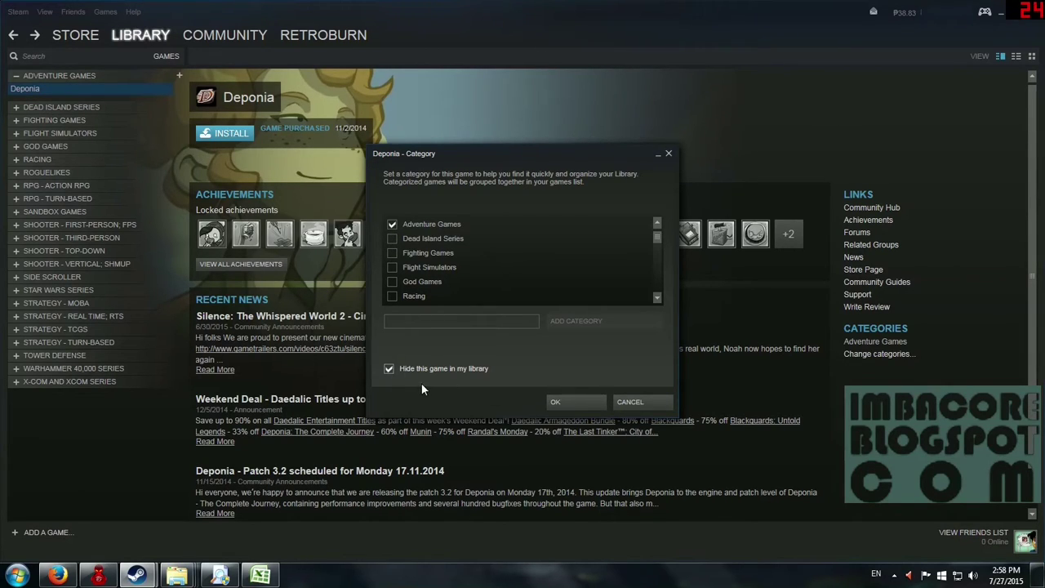
left_click(556, 403)
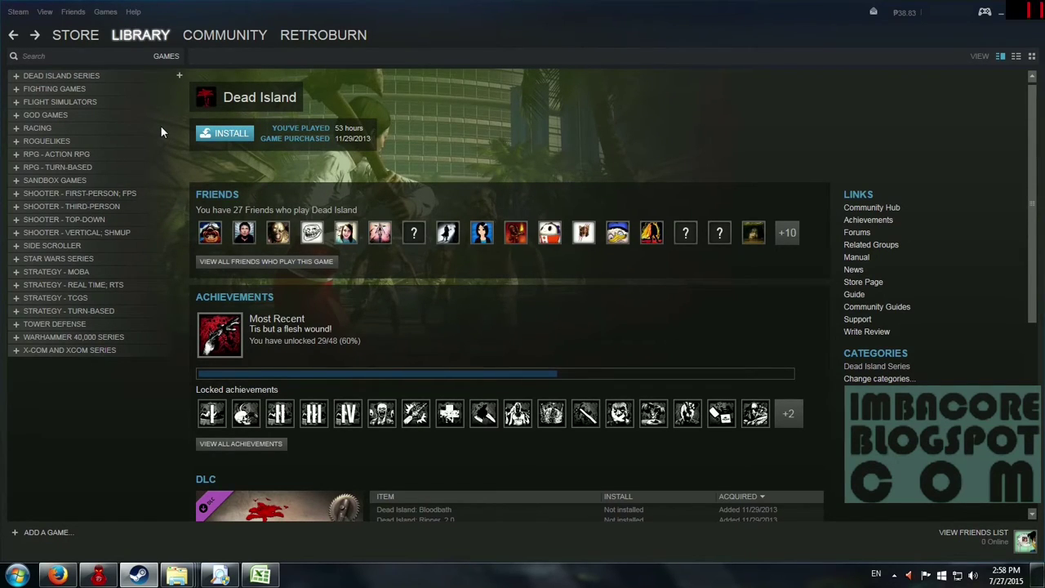
Unhide Deponia from the hidden games list and return to the full games list.
left_click(167, 57)
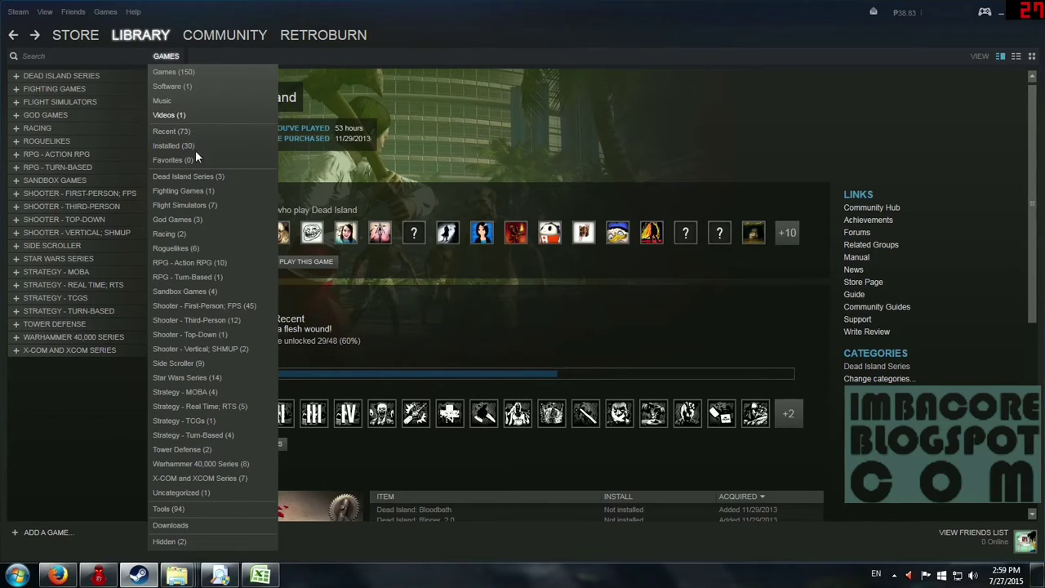
left_click(184, 541)
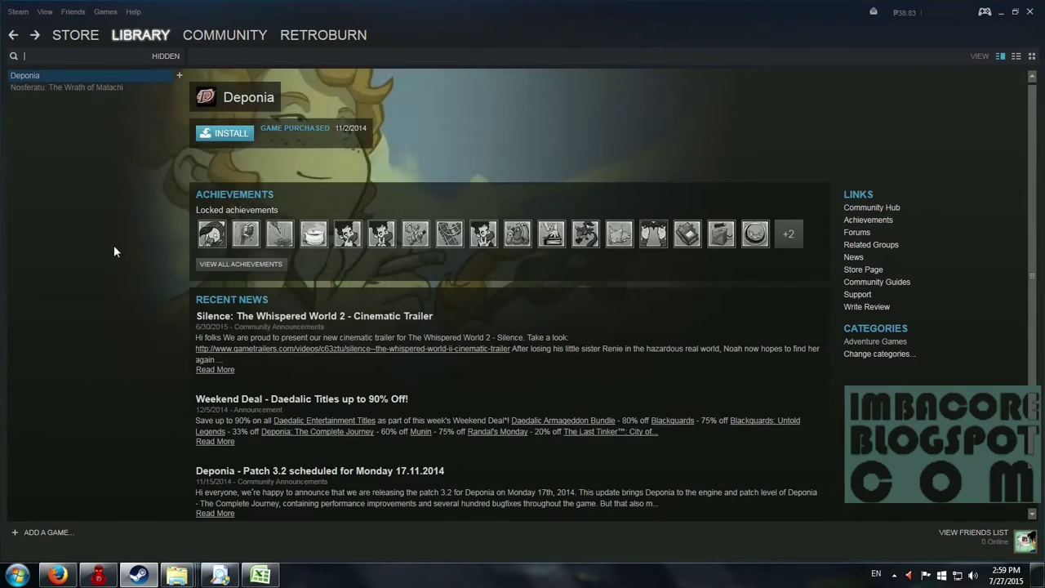
right_click(57, 75)
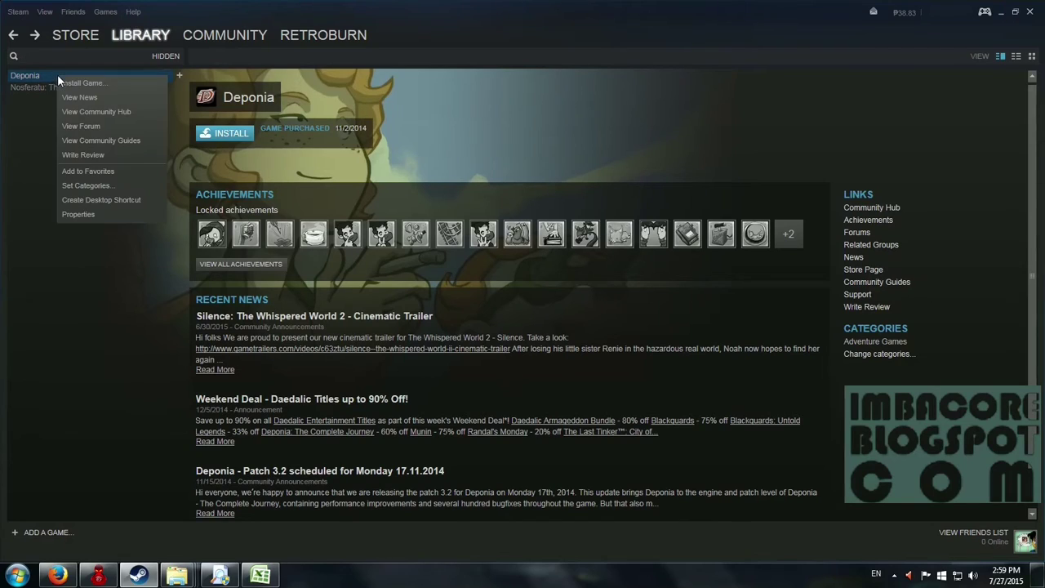
left_click(93, 186)
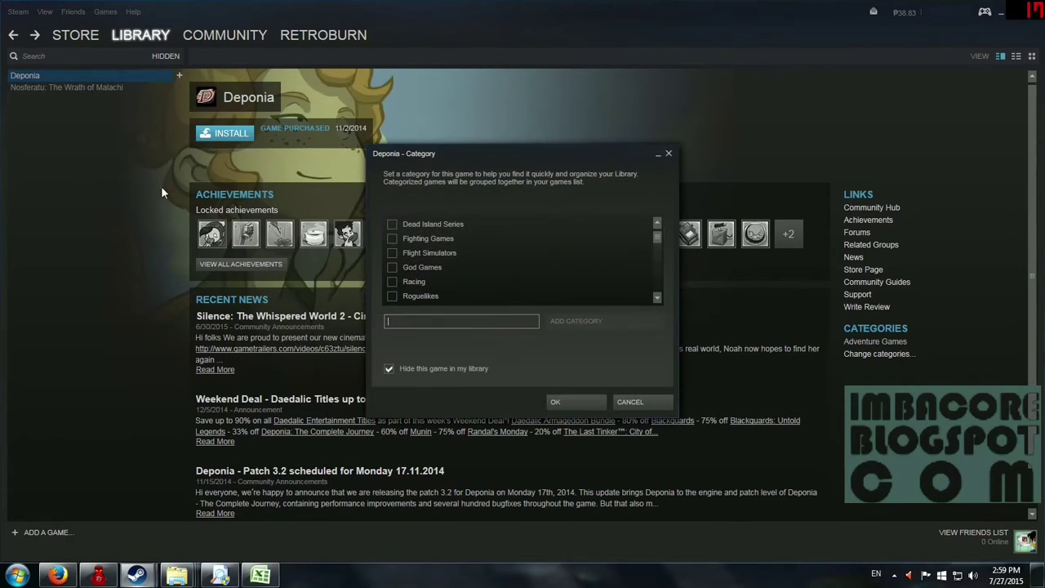
left_click(390, 370)
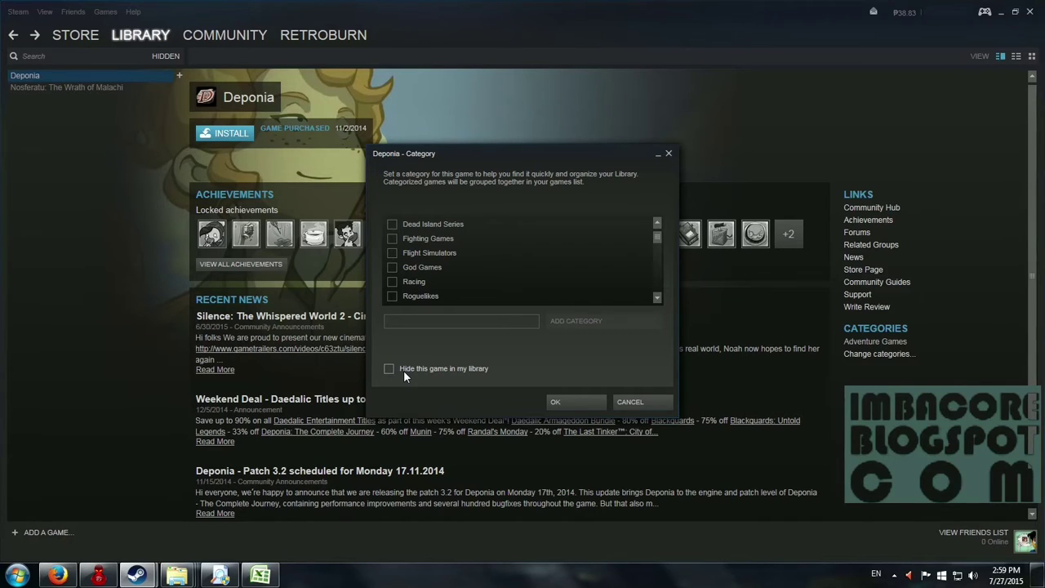
left_click(552, 401)
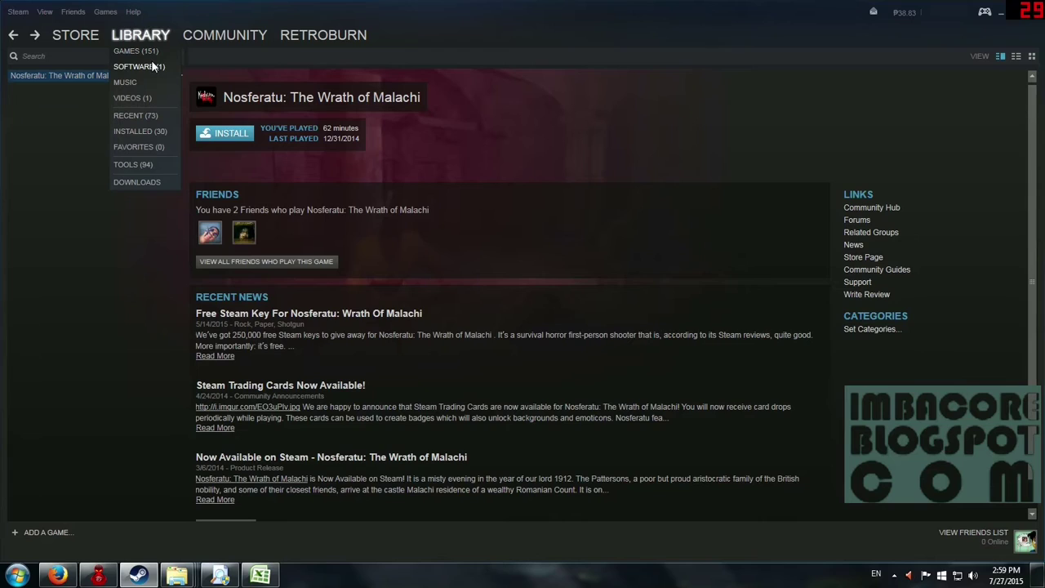
left_click(152, 51)
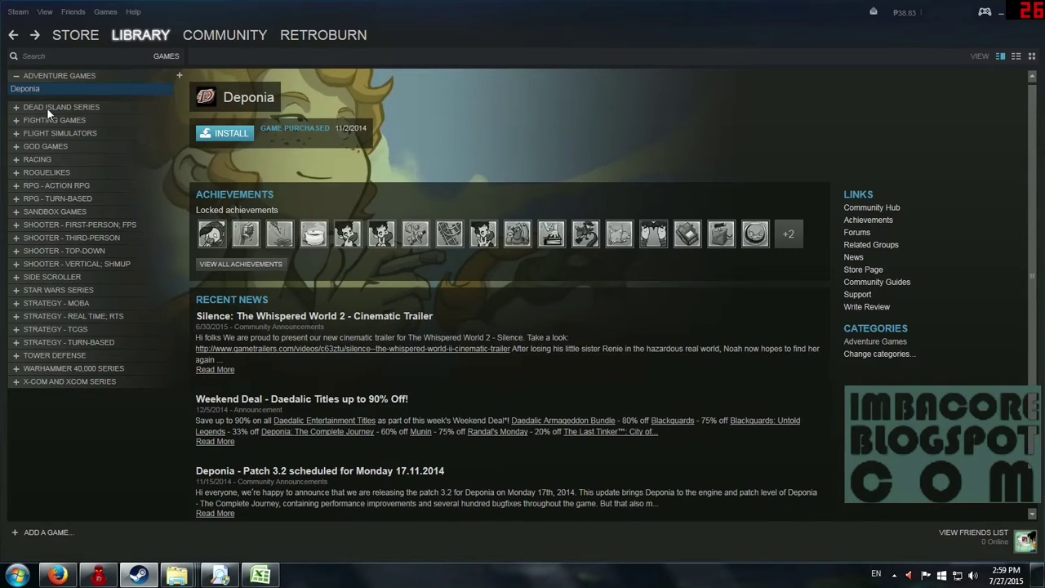
Expand and collapse the Adventure Games, Shooter - Vertical; SHMUP and Shooter - First-Person; FPS groups to check their contents.
left_click(16, 76)
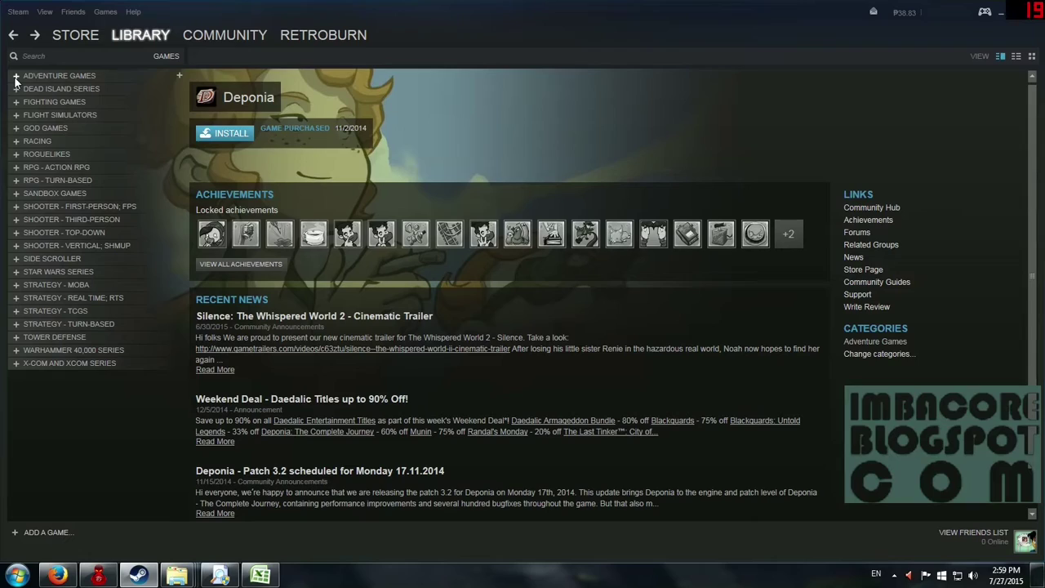
left_click(15, 76)
left_click(14, 76)
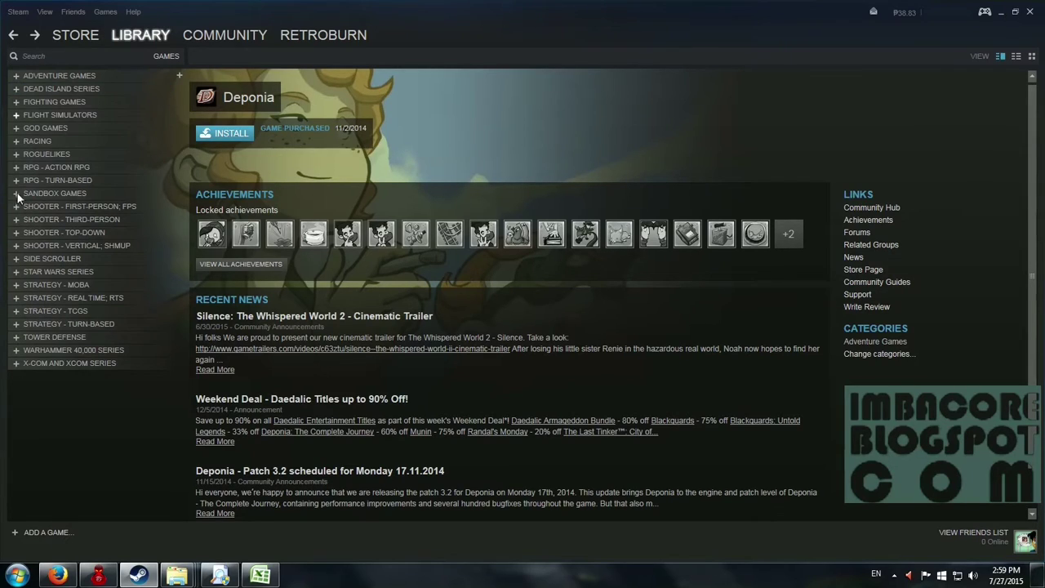
left_click(15, 245)
left_click(16, 244)
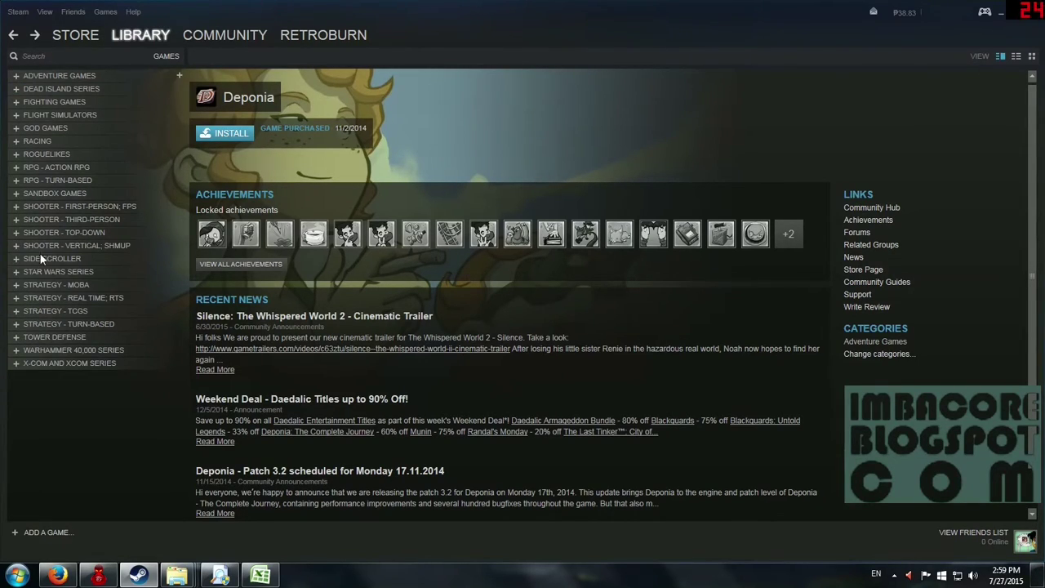
left_click(16, 206)
left_click(15, 207)
left_click(16, 207)
left_click(15, 207)
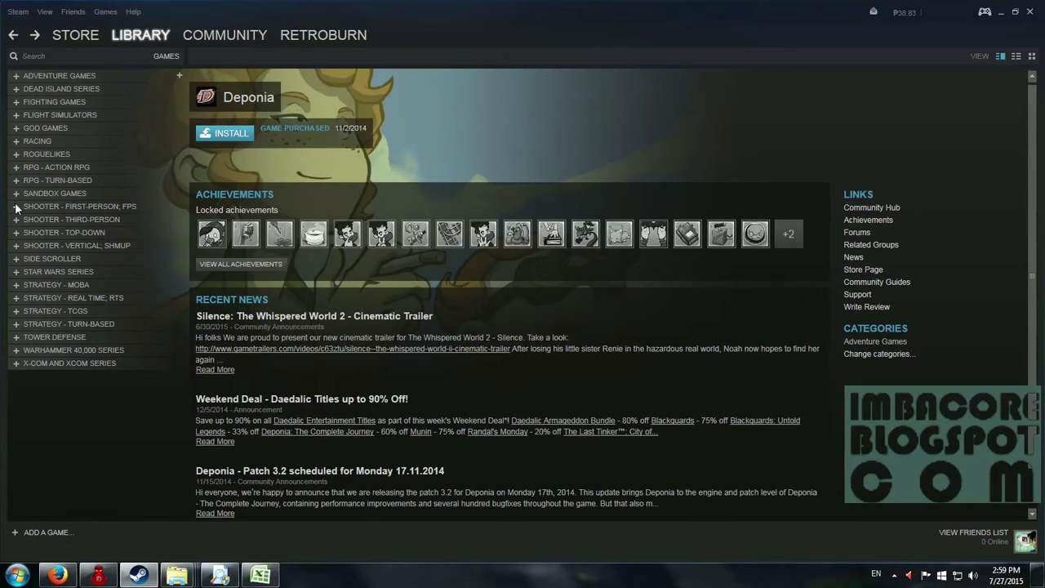
left_click(15, 207)
left_click(15, 207)
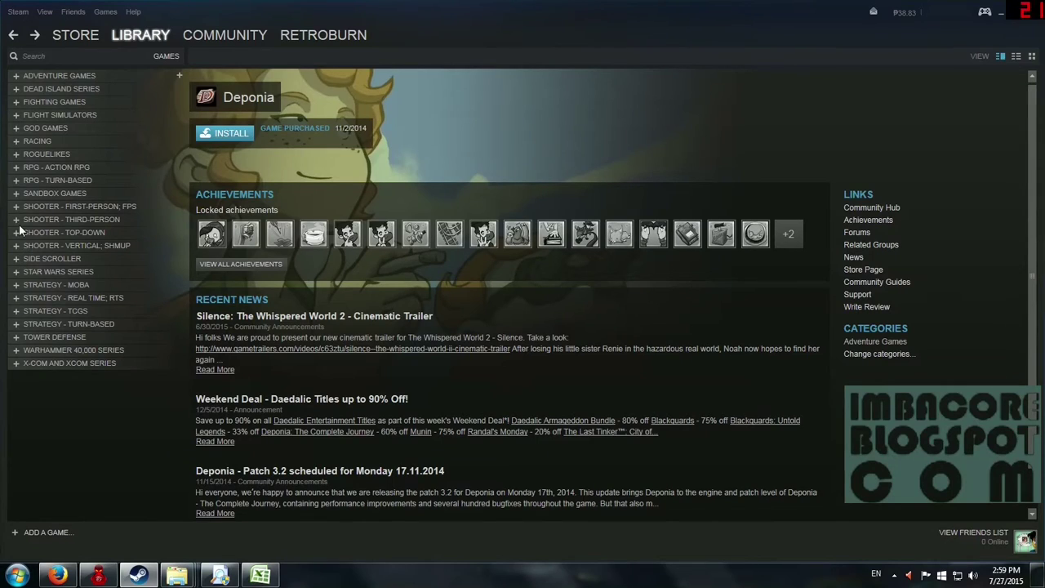
Examine the Shooter - Third-Person group with its Mass Effect entry, and the Warhammer 40,000 Series group.
left_click(15, 221)
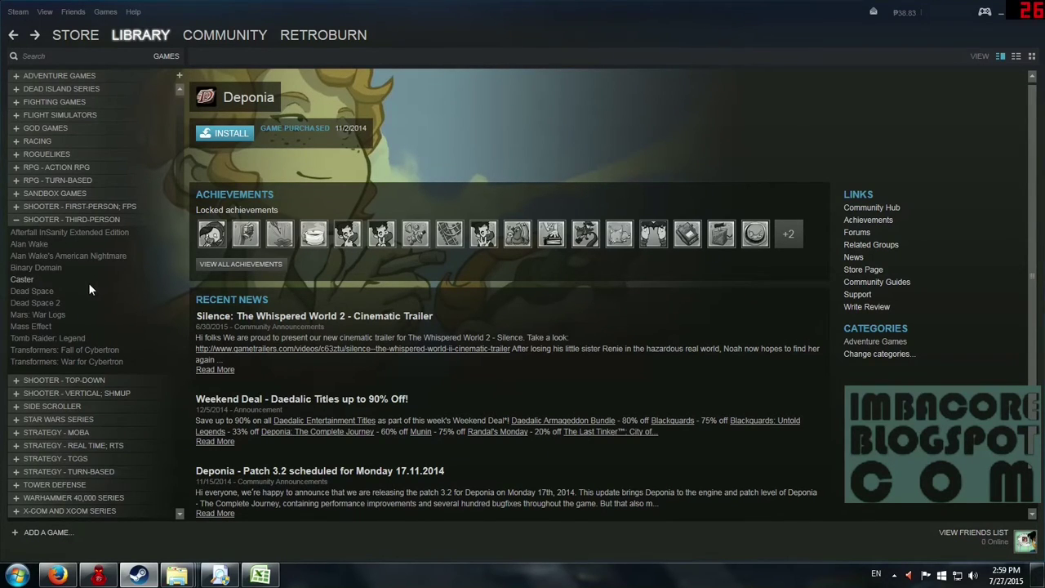
left_click(53, 325)
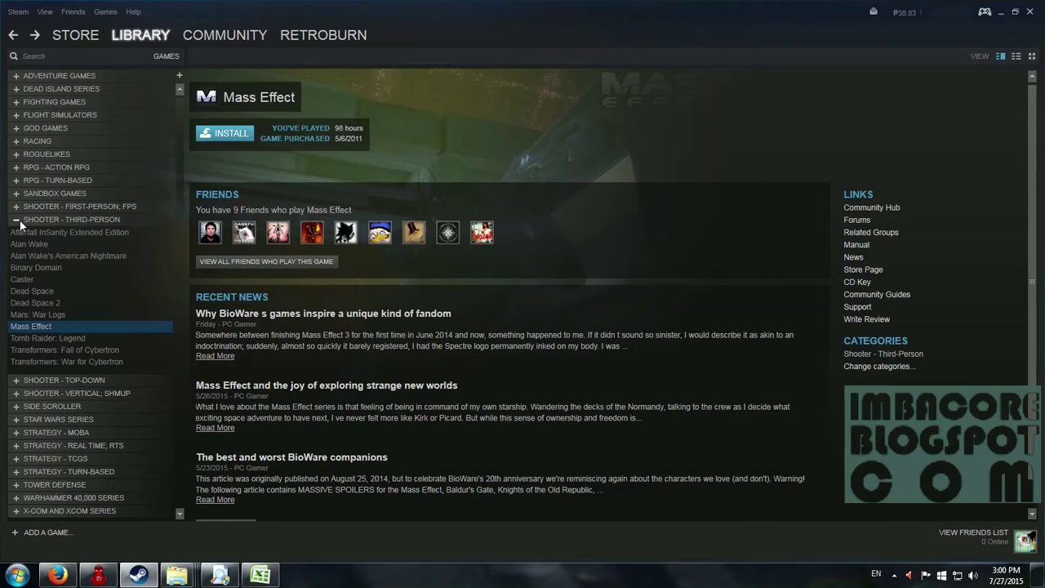
left_click(20, 219)
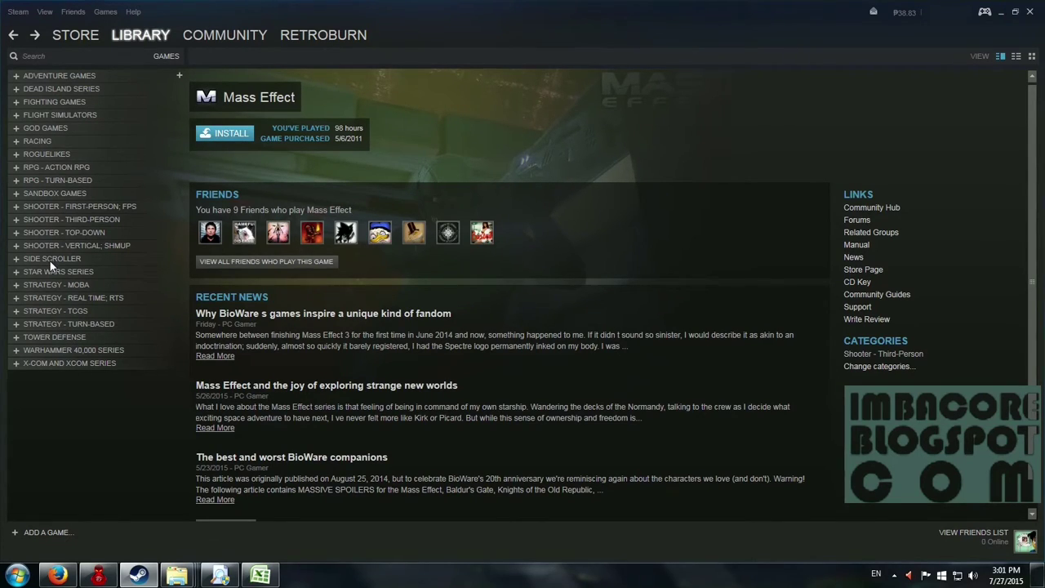
left_click(16, 352)
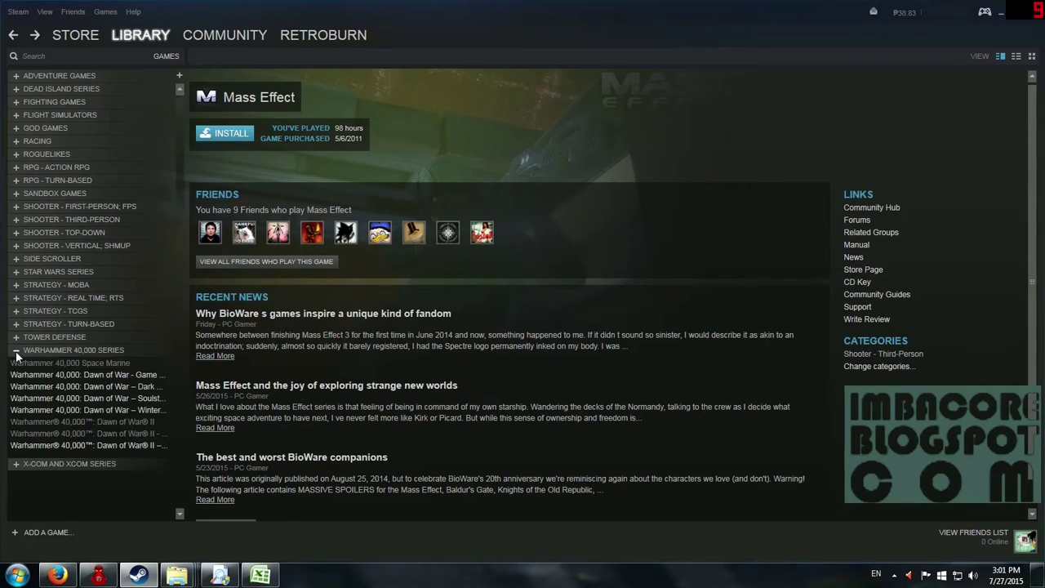
Collapse the Warhammer 40,000 Series group and check the contents of the X-COM and XCOM Series and Dead Island Series groups.
left_click(15, 351)
left_click(16, 362)
left_click(15, 363)
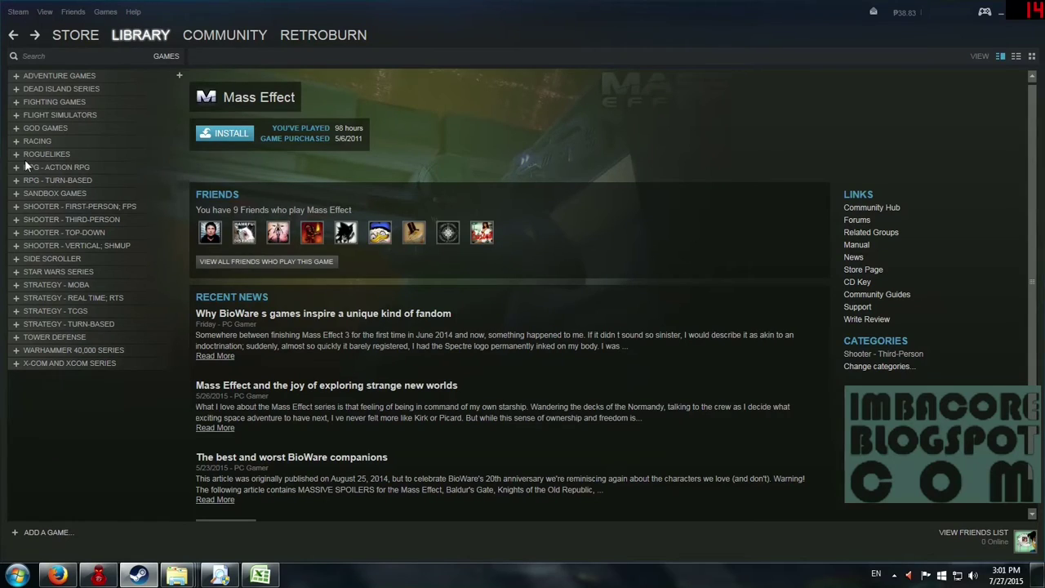
left_click(15, 89)
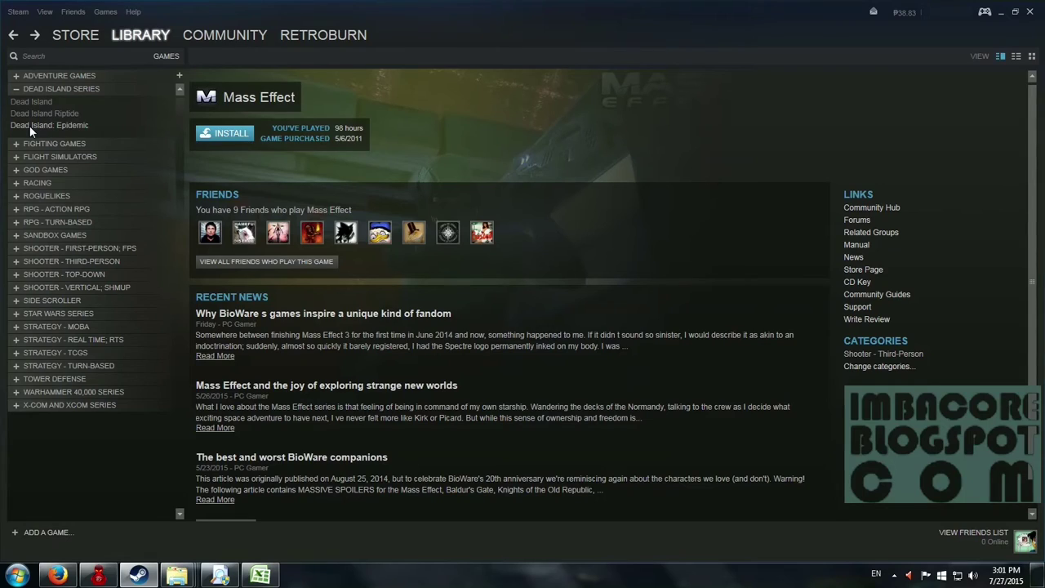
left_click(15, 89)
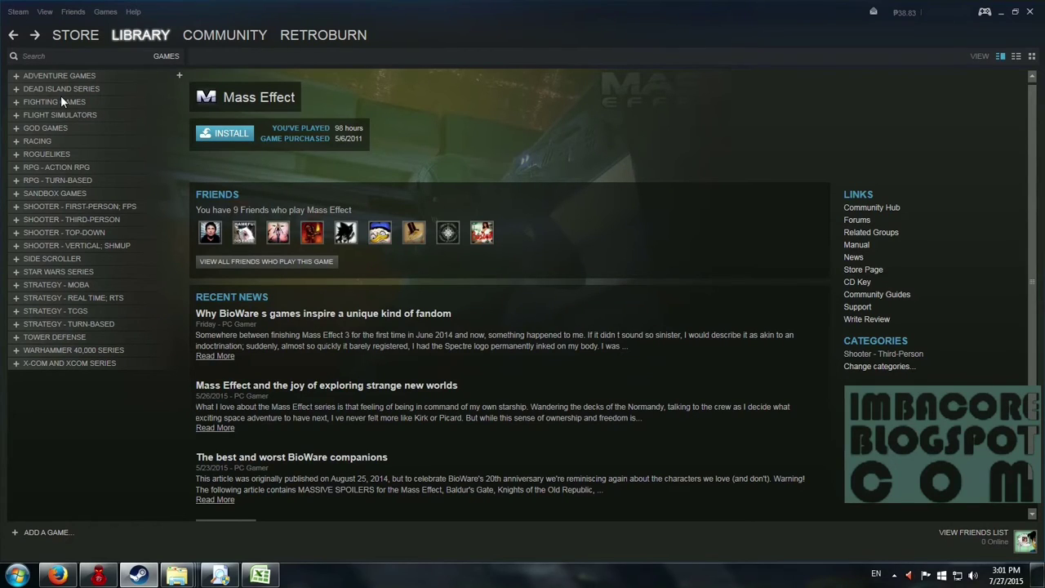
mouse_move(121, 49)
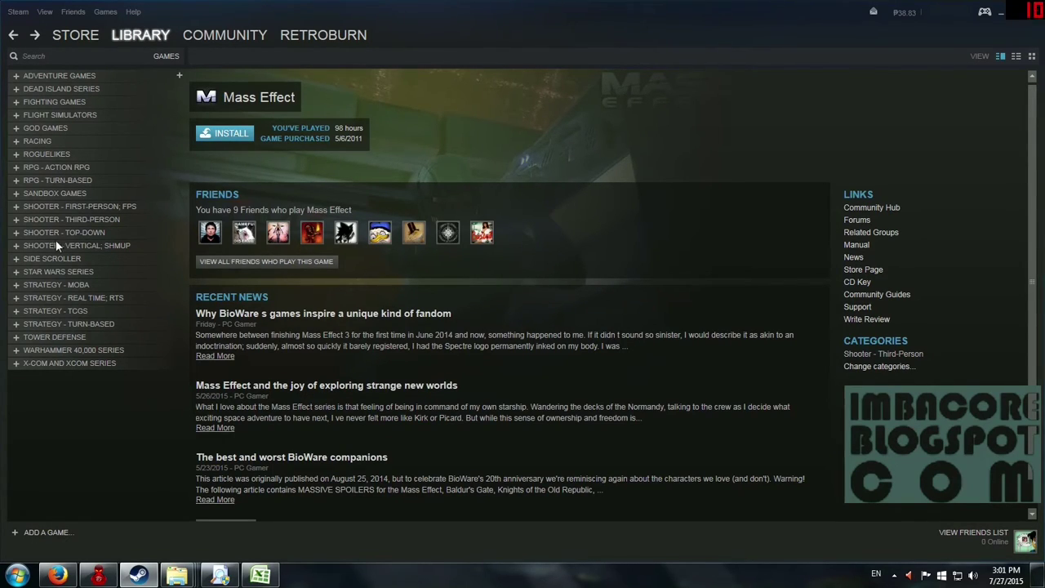
Expand and collapse the Shooter - First-Person; FPS, Sandbox Games and RPG - Turn-Based groups to check their contents.
left_click(17, 207)
left_click(16, 207)
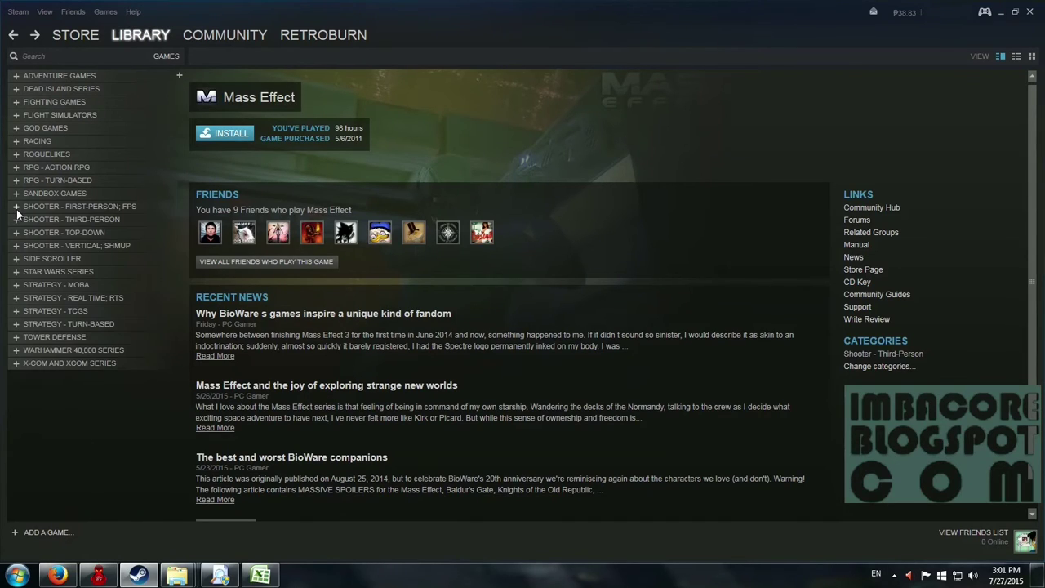
left_click(17, 207)
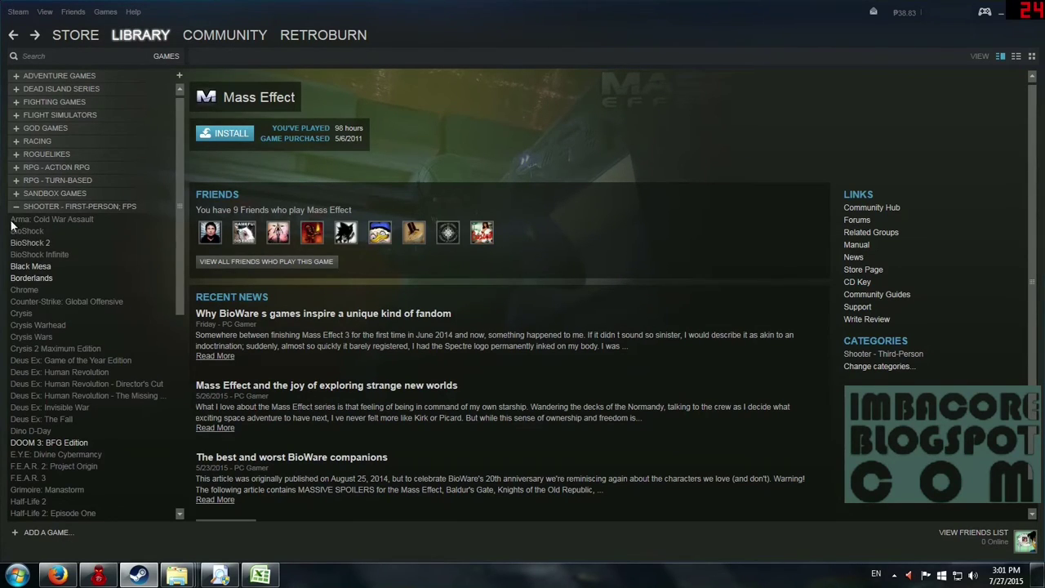
left_click(16, 207)
left_click(17, 193)
left_click(17, 194)
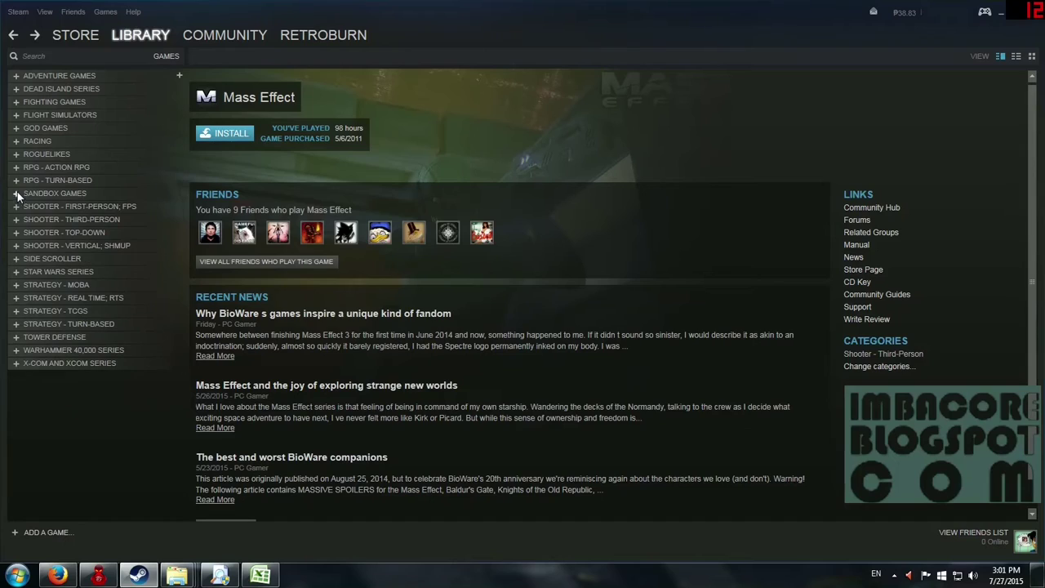
left_click(15, 182)
left_click(16, 181)
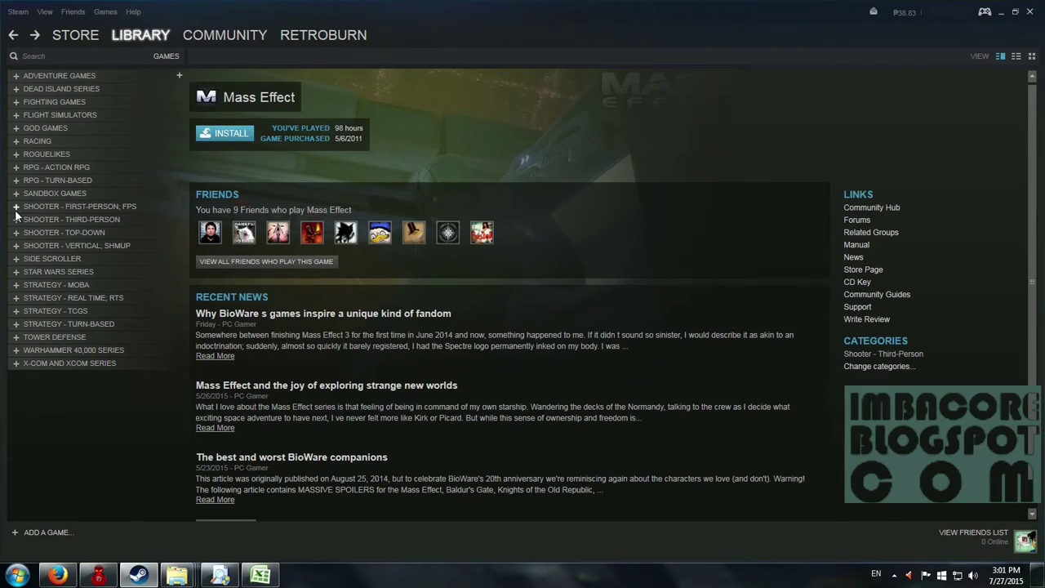
Expand the Shooter - First-Person; FPS and RPG - Turn-Based groups and browse their game entries.
left_click(16, 208)
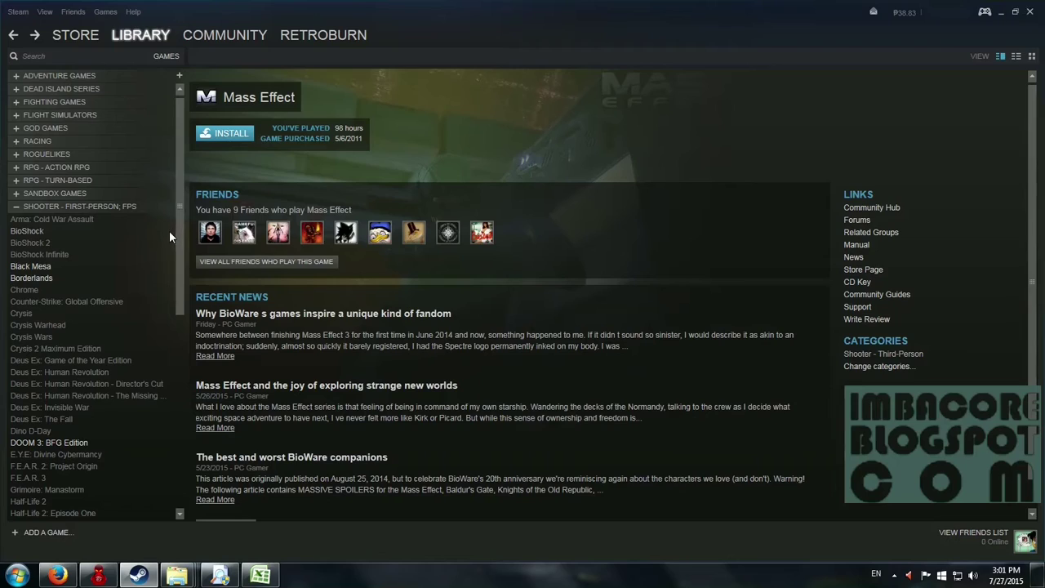
left_click_drag(178, 235, 177, 270)
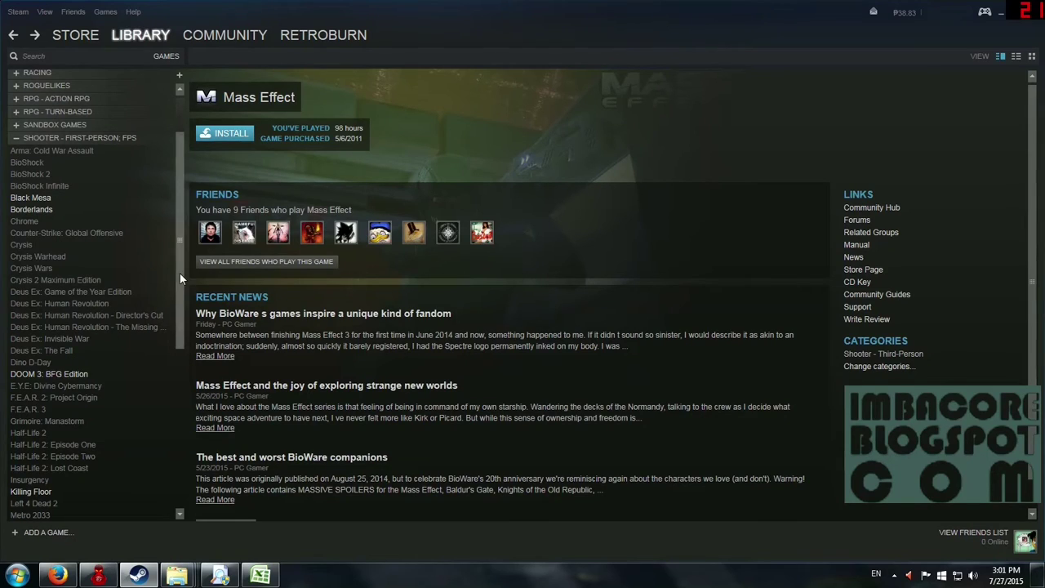
left_click_drag(179, 273, 182, 216)
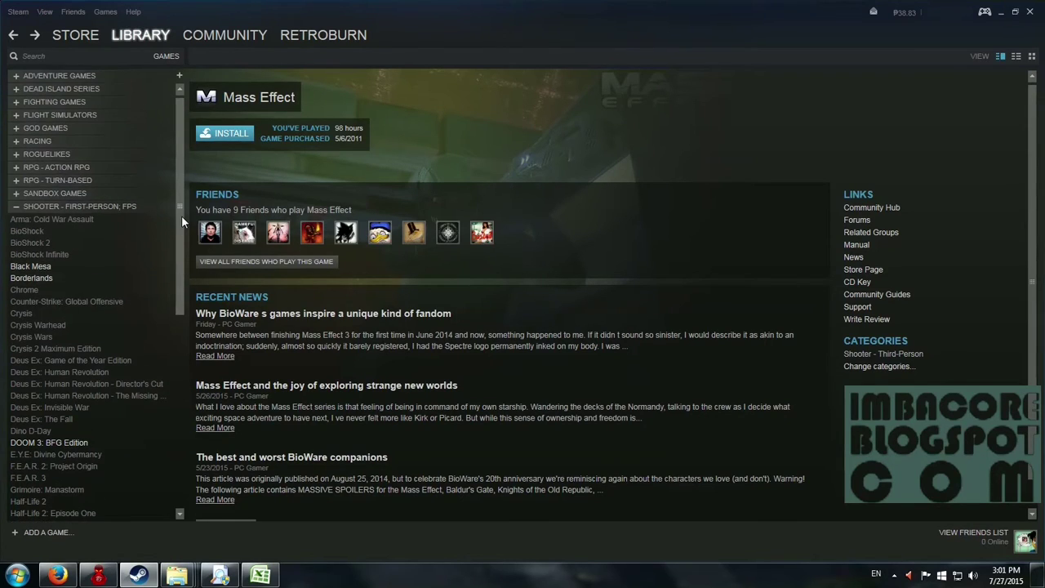
left_click(15, 181)
left_click(16, 181)
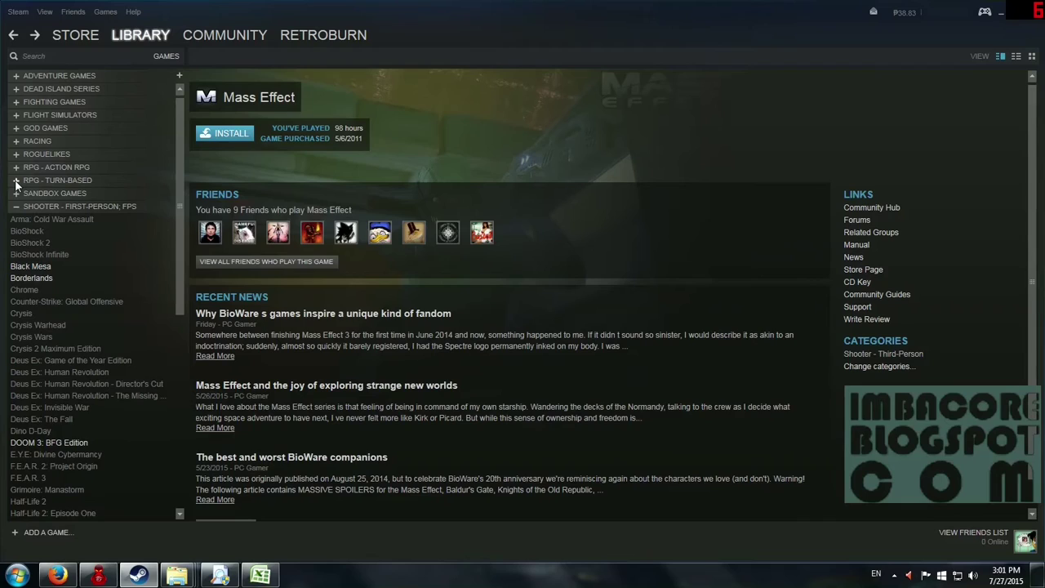
left_click(15, 181)
left_click_drag(179, 248, 170, 307)
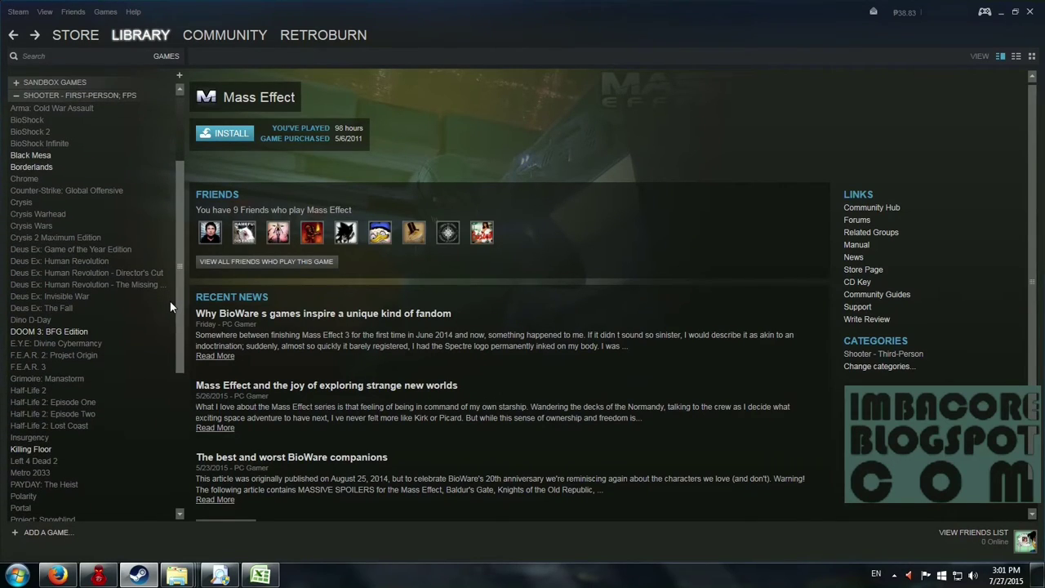
right_click(76, 334)
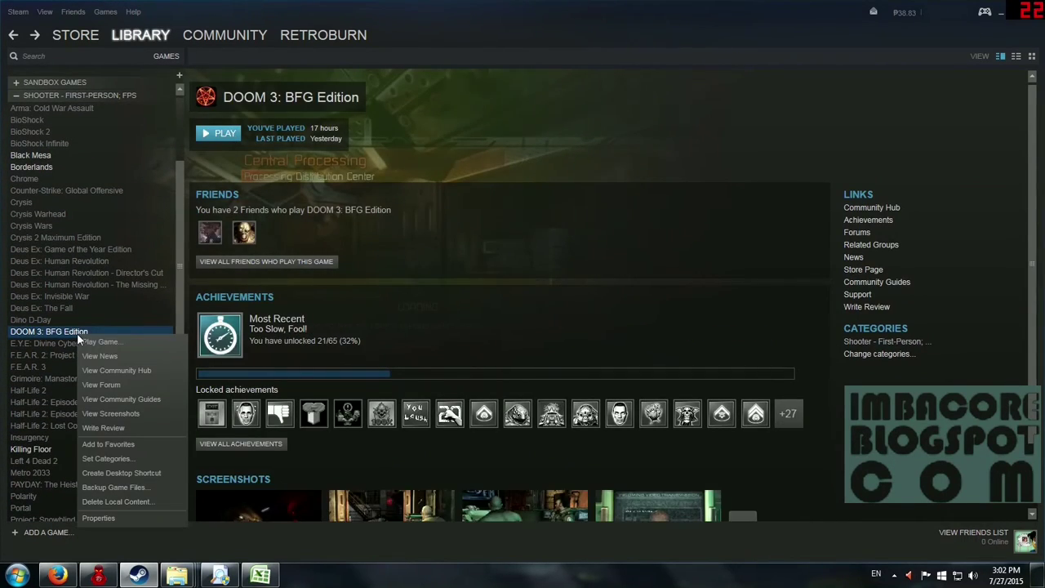
left_click(106, 459)
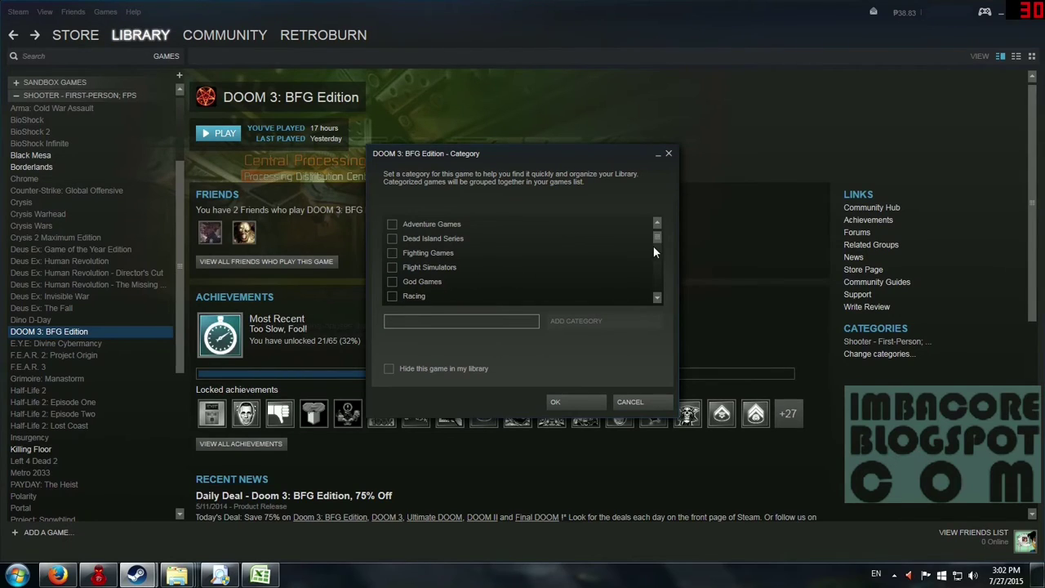
left_click_drag(657, 237, 657, 163)
key("Escape")
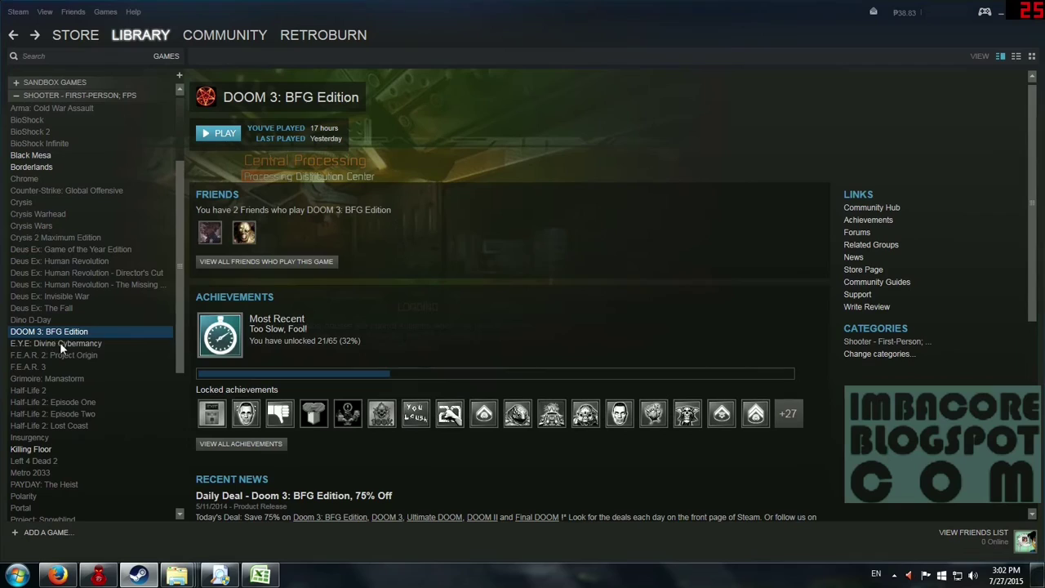
Add DOOM 3: BFG Edition from the first-person shooters and Avernum: Escape From the Pit from the turn-based RPGs to Favorites.
right_click(72, 332)
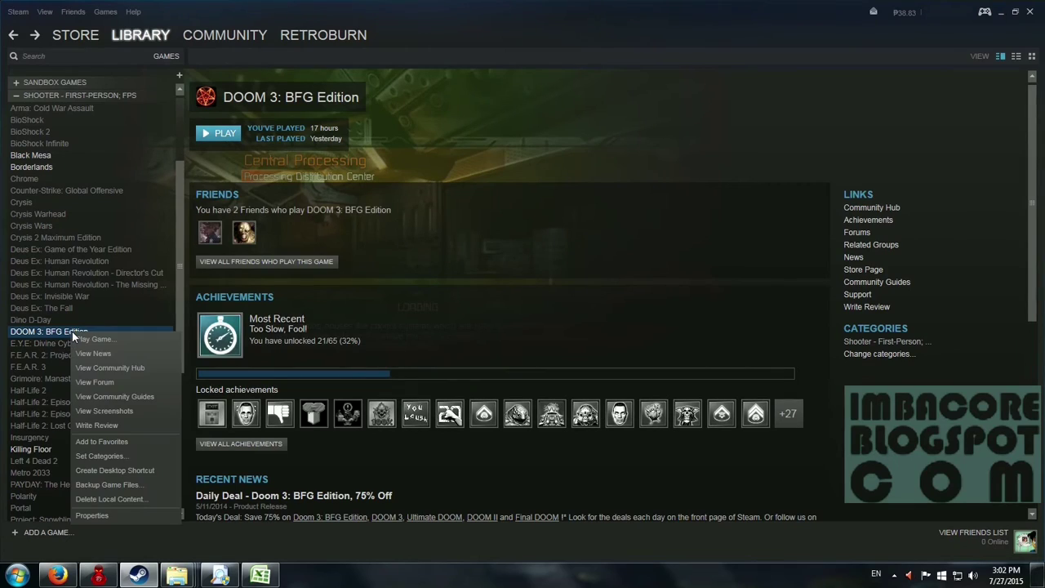
left_click(85, 443)
left_click_drag(174, 242, 173, 167)
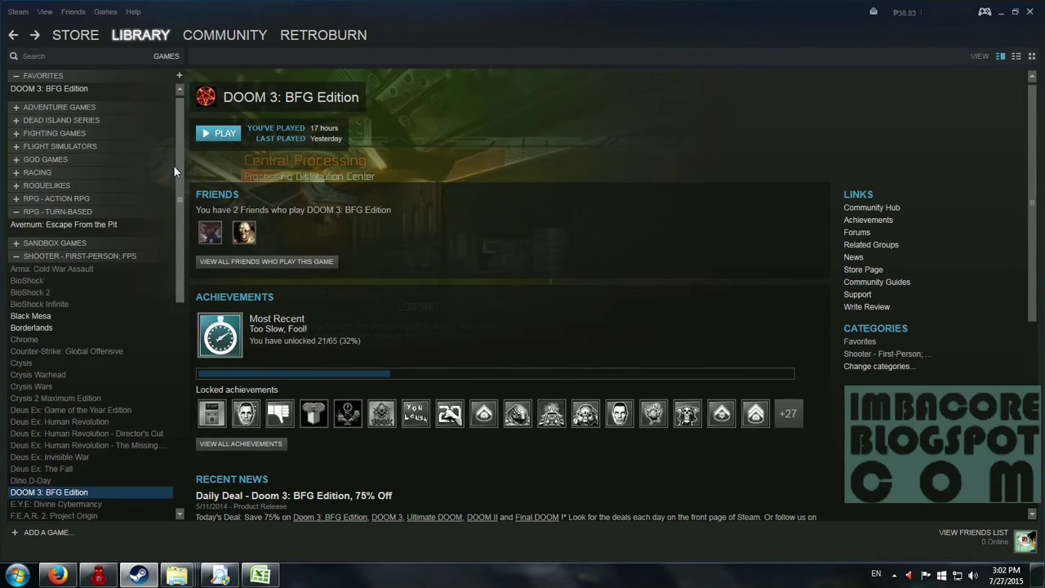
right_click(70, 223)
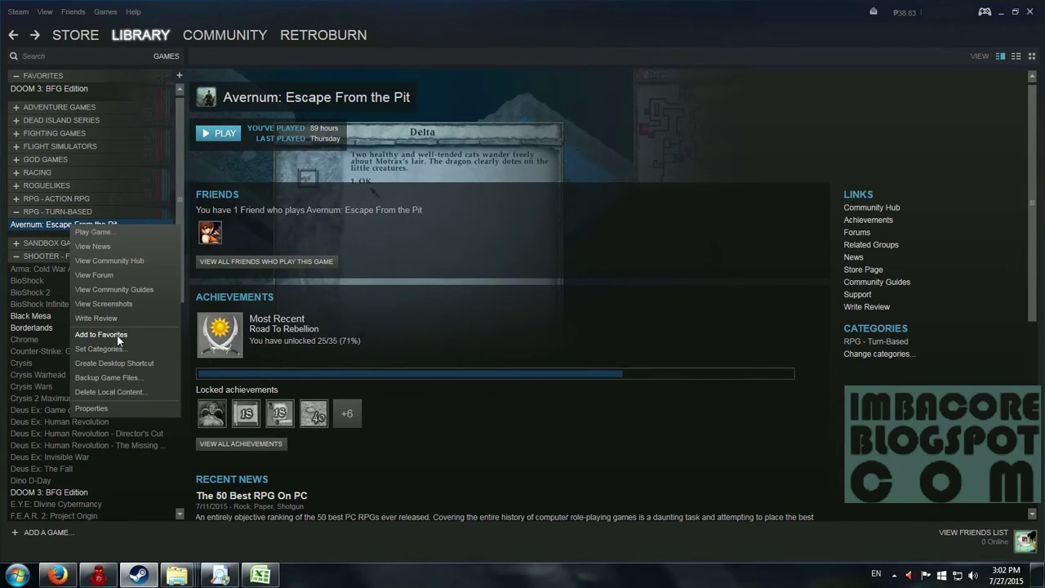
left_click(118, 337)
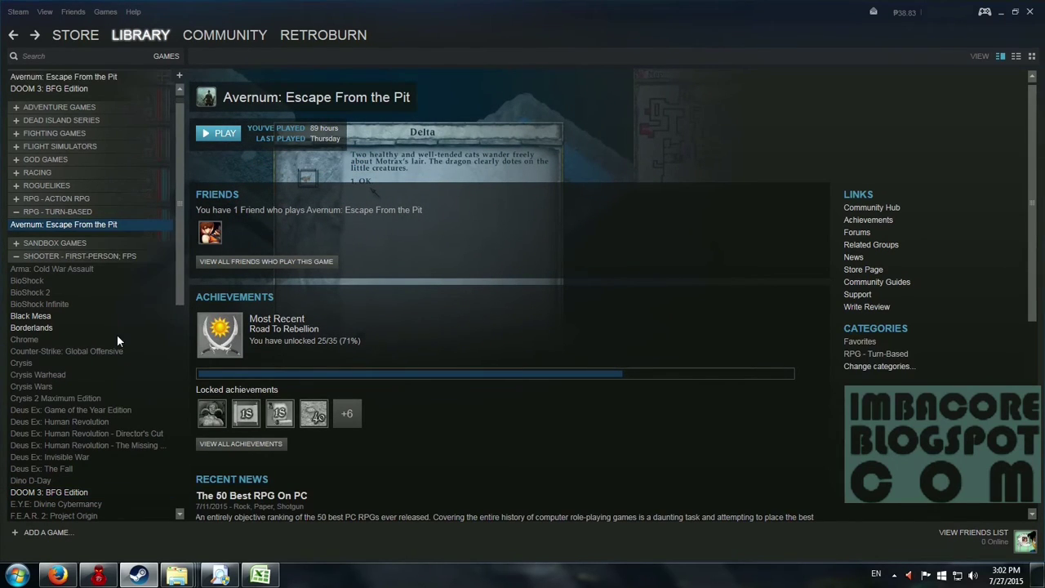
Collapse the Shooter - First-Person; FPS and RPG - Turn-Based groups.
left_click(18, 256)
left_click(15, 224)
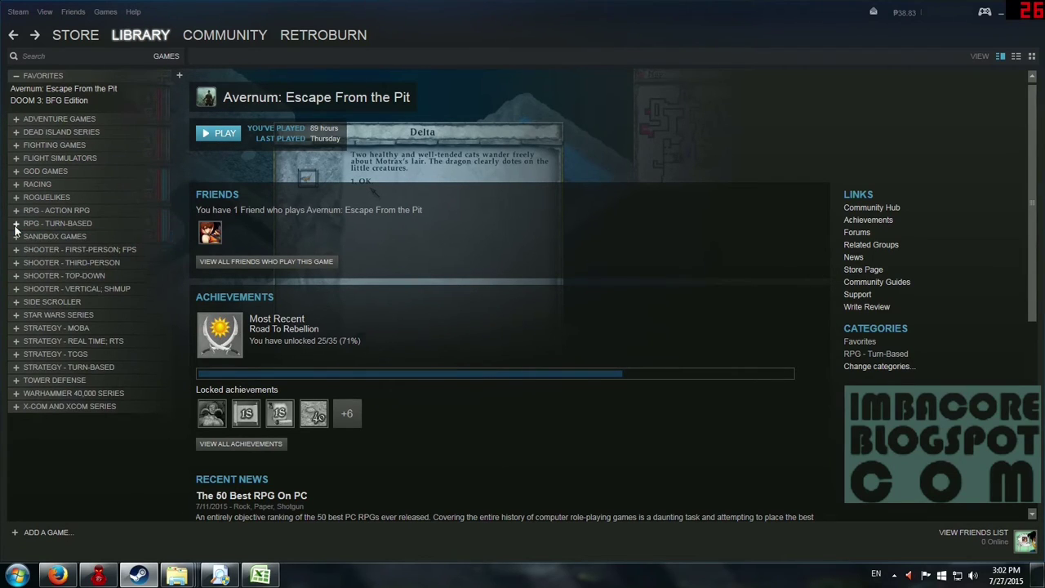
left_click(14, 225)
left_click(15, 225)
left_click(15, 225)
left_click(15, 225)
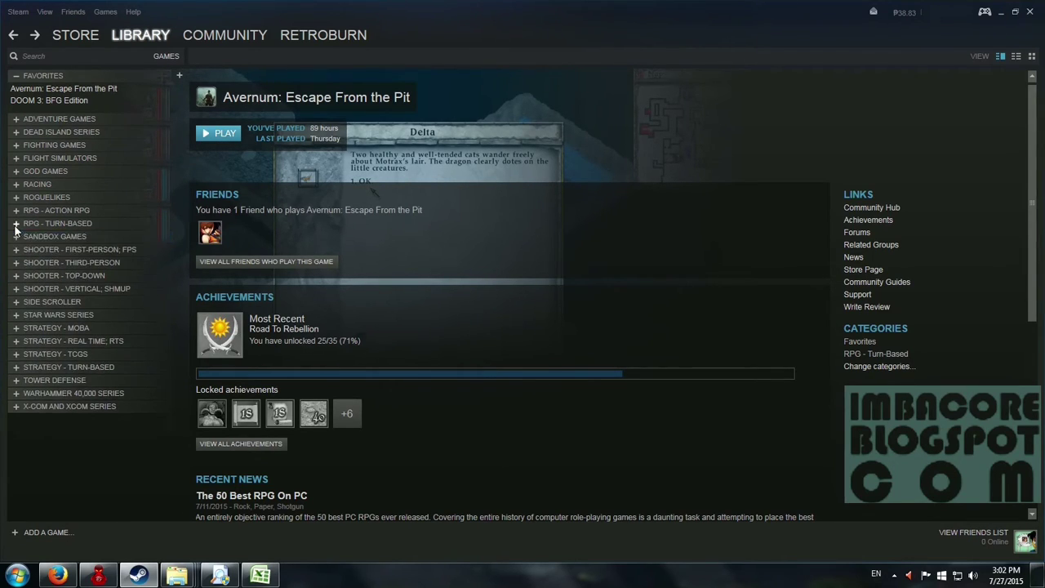
Check the contents of the Shooter - First-Person; FPS group, and leave only the Favorites group expanded.
left_click(17, 250)
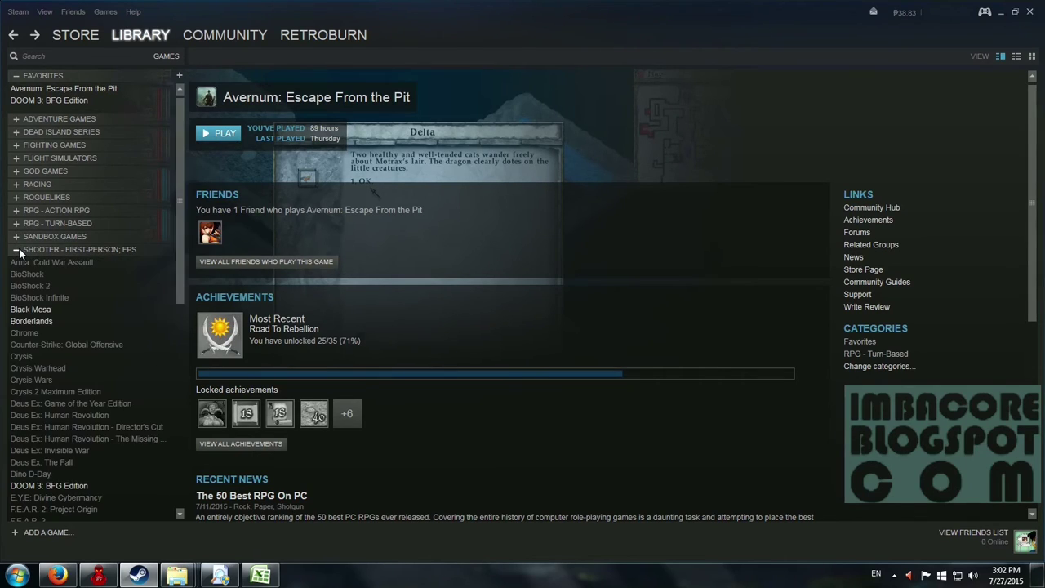
left_click(17, 250)
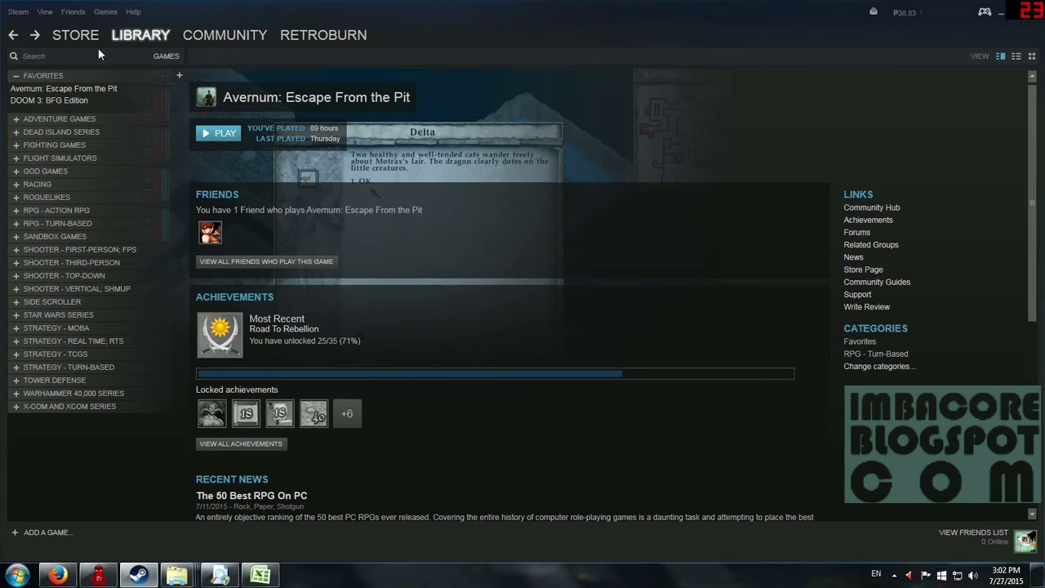
left_click(17, 77)
left_click(17, 78)
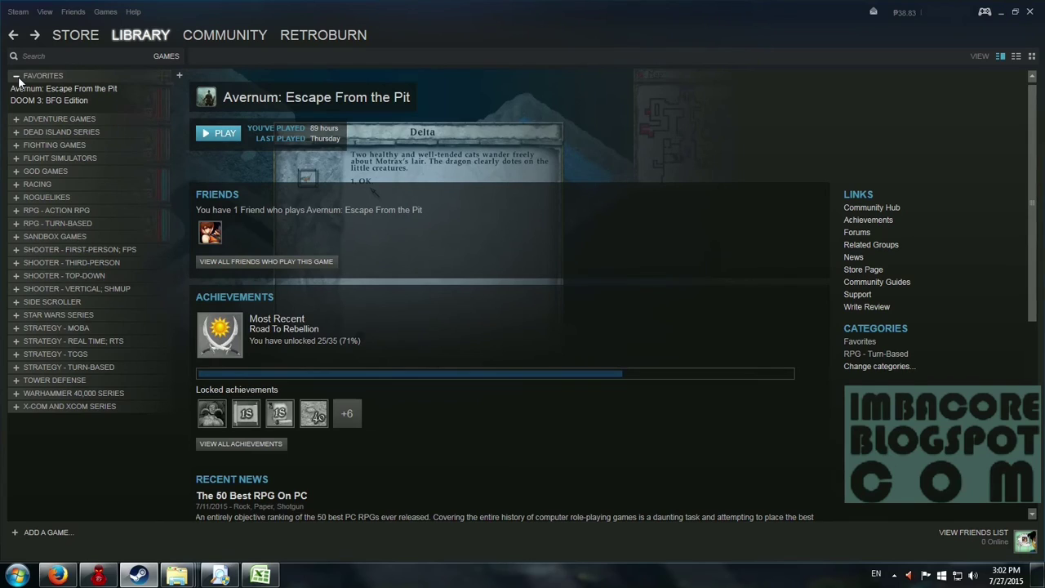